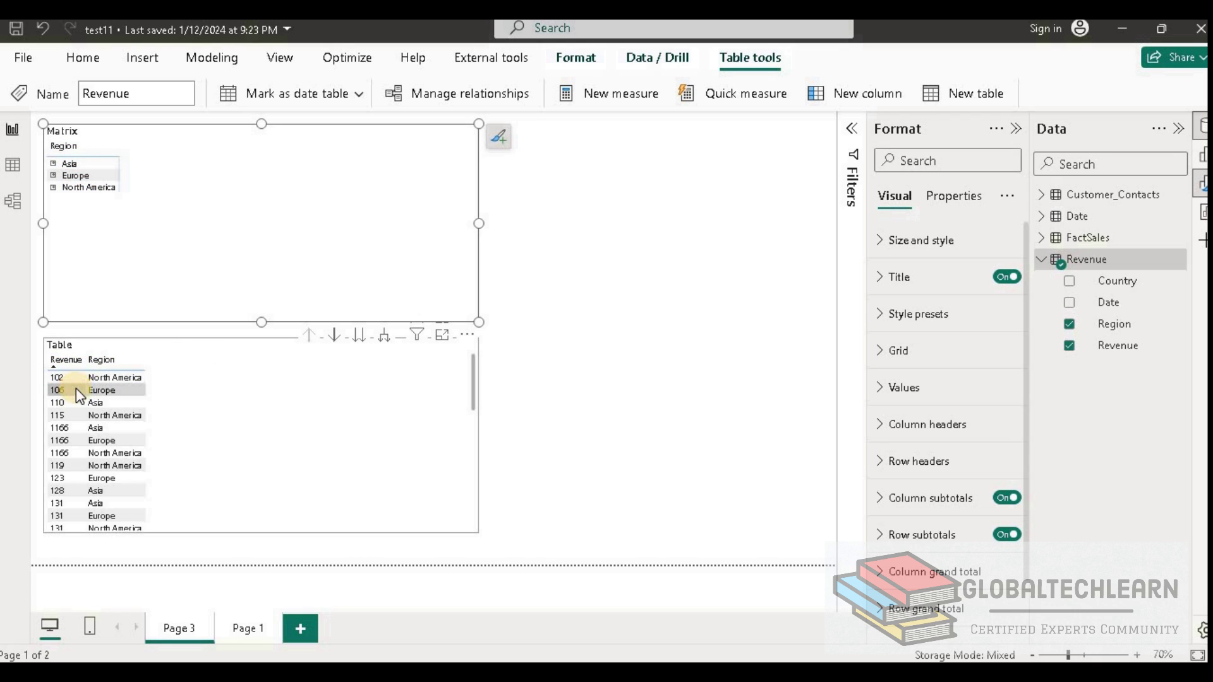
left_click(329, 191)
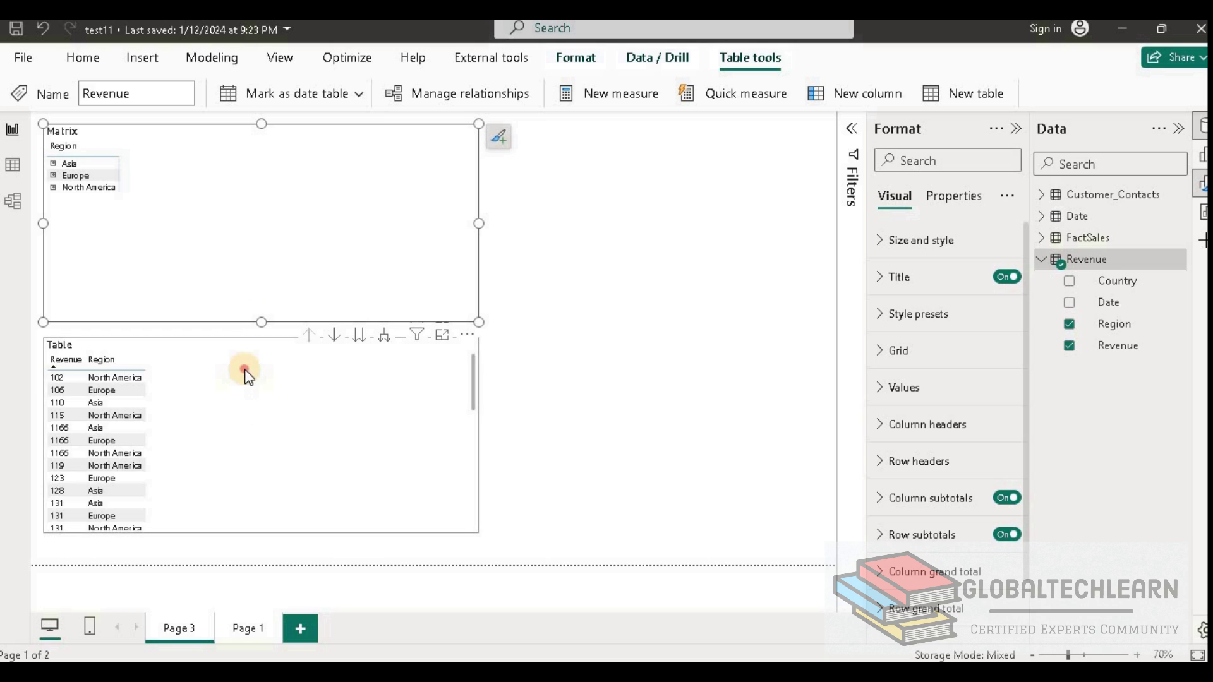
left_click(202, 370)
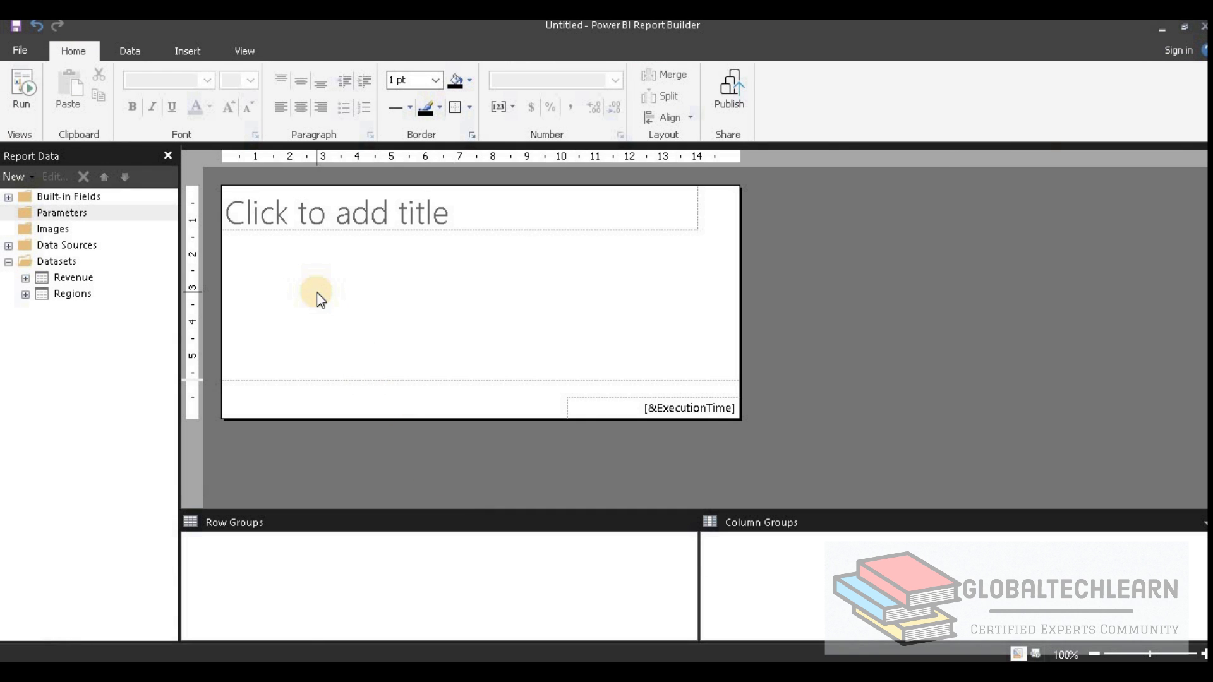
Step: Expand the Revenue and Regions datasets to show their fields, then right-click the Parameters folder
left_click(55, 277)
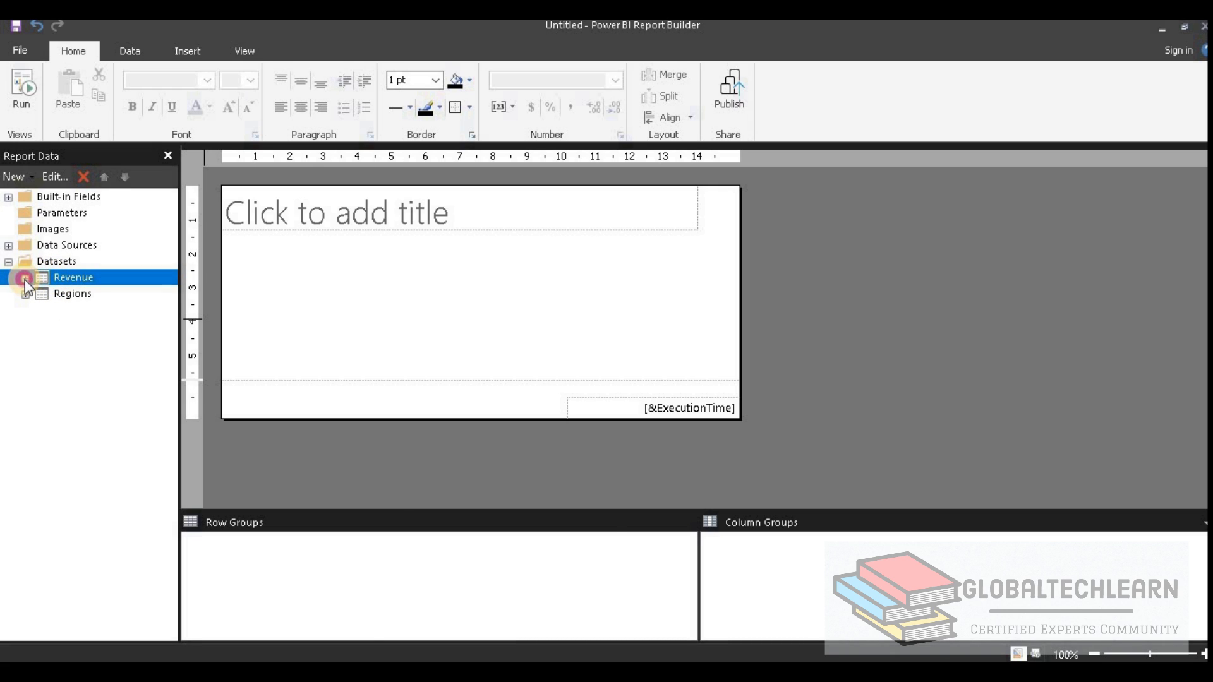
left_click(25, 279)
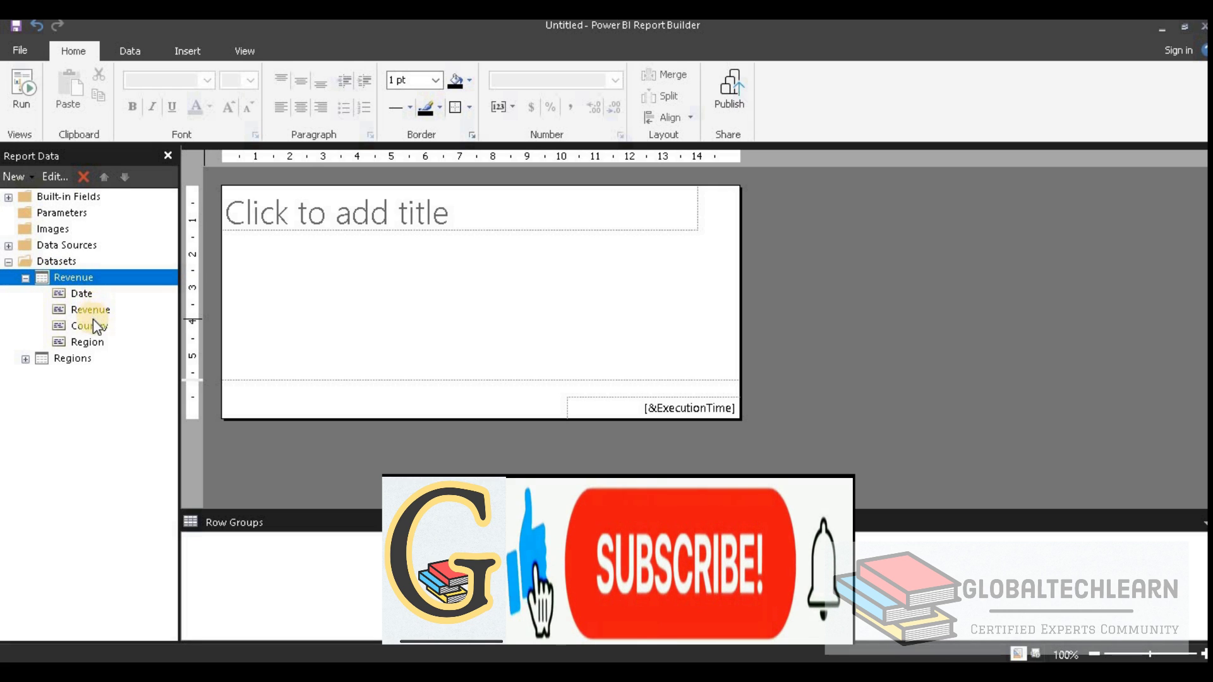
left_click(32, 359)
left_click(76, 375)
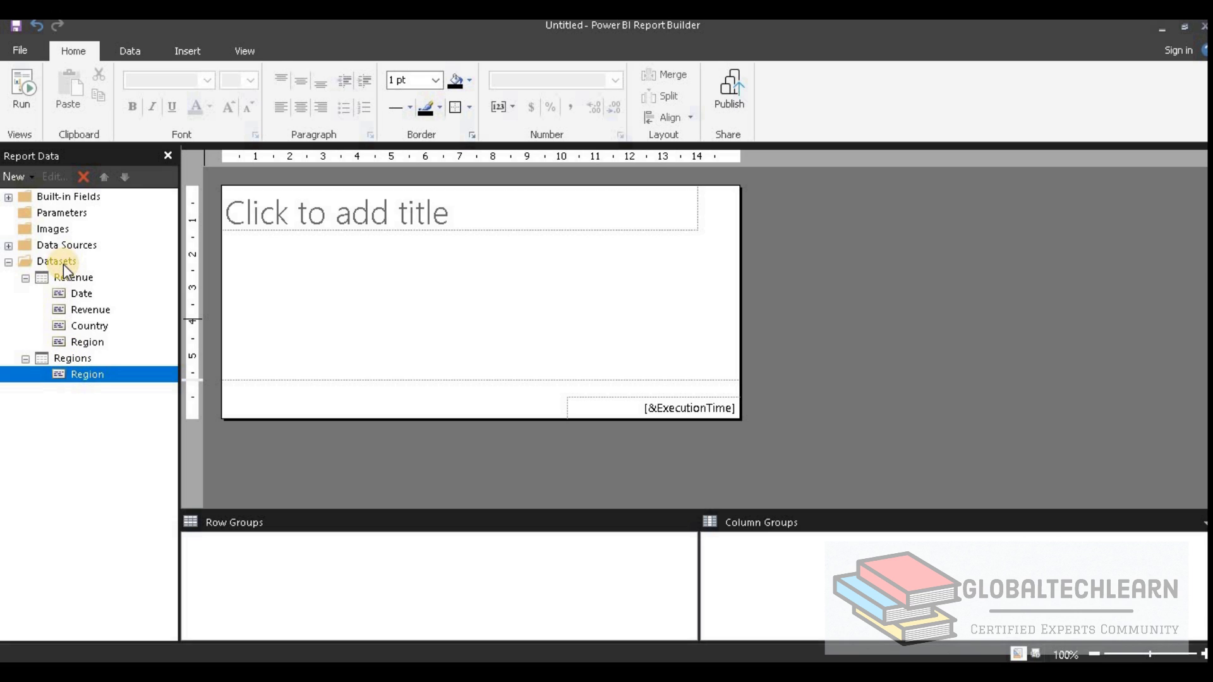
left_click(62, 215)
right_click(62, 215)
Step: Add a new parameter named ParRegion with the prompt 'Select Region'
left_click(119, 229)
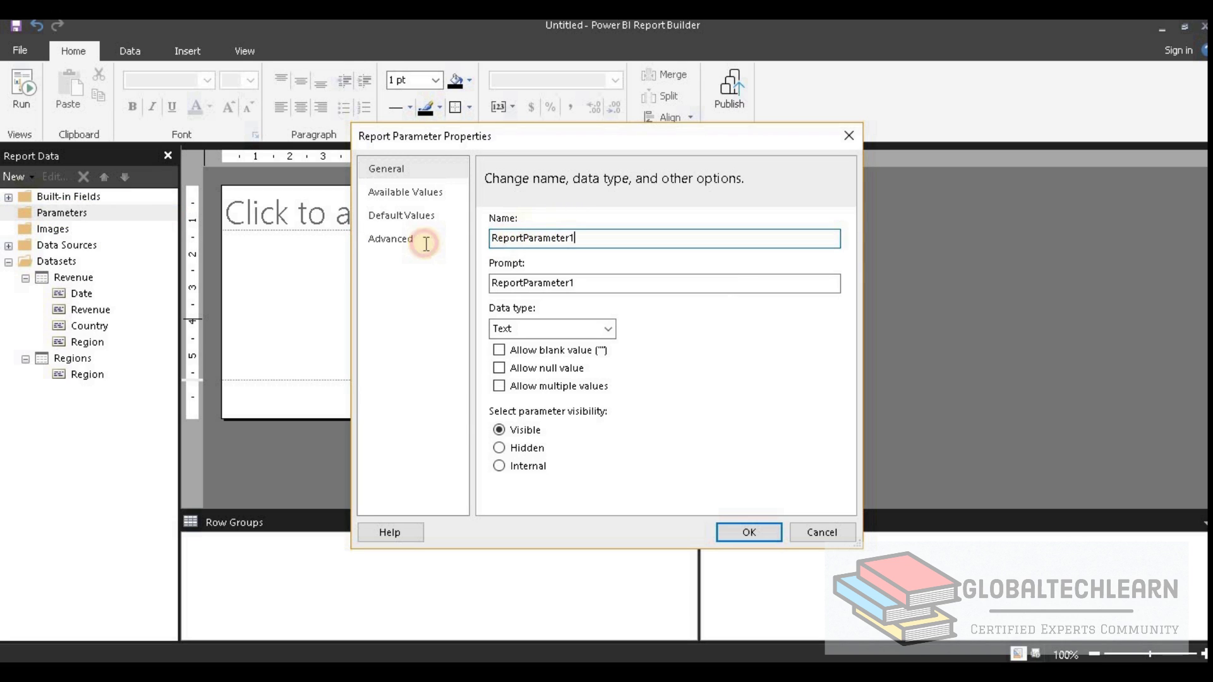
type("Par")
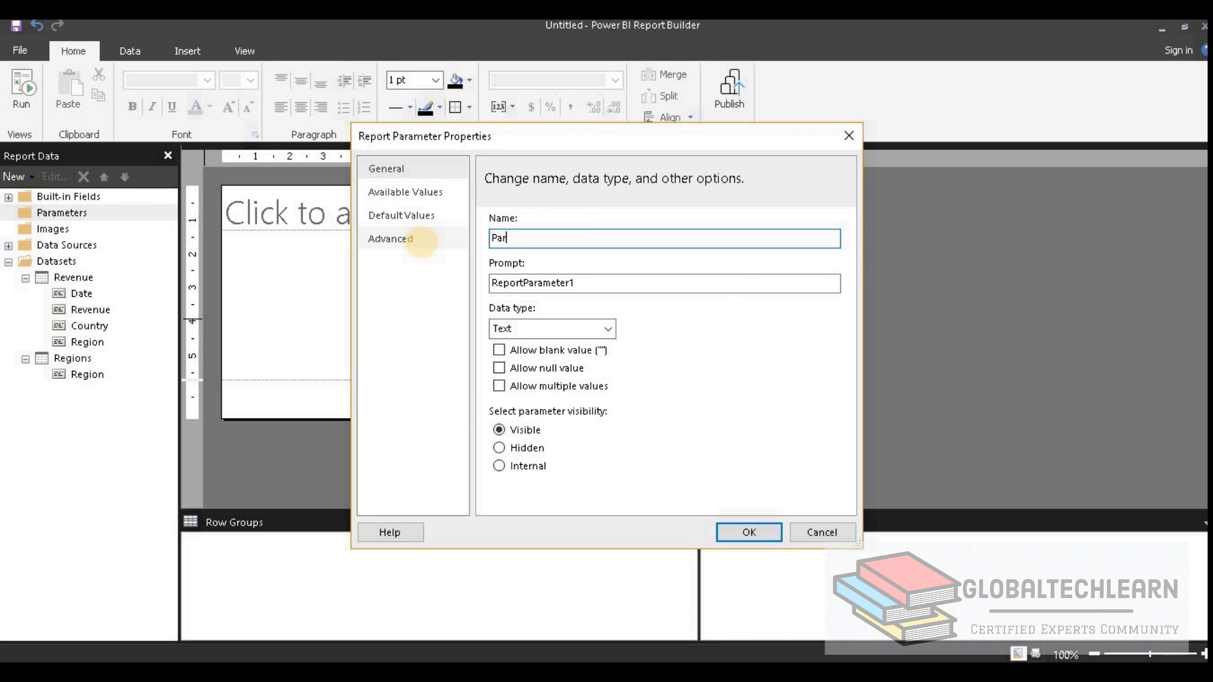
type("Region")
left_click(588, 284)
left_click_drag(588, 283, 461, 279)
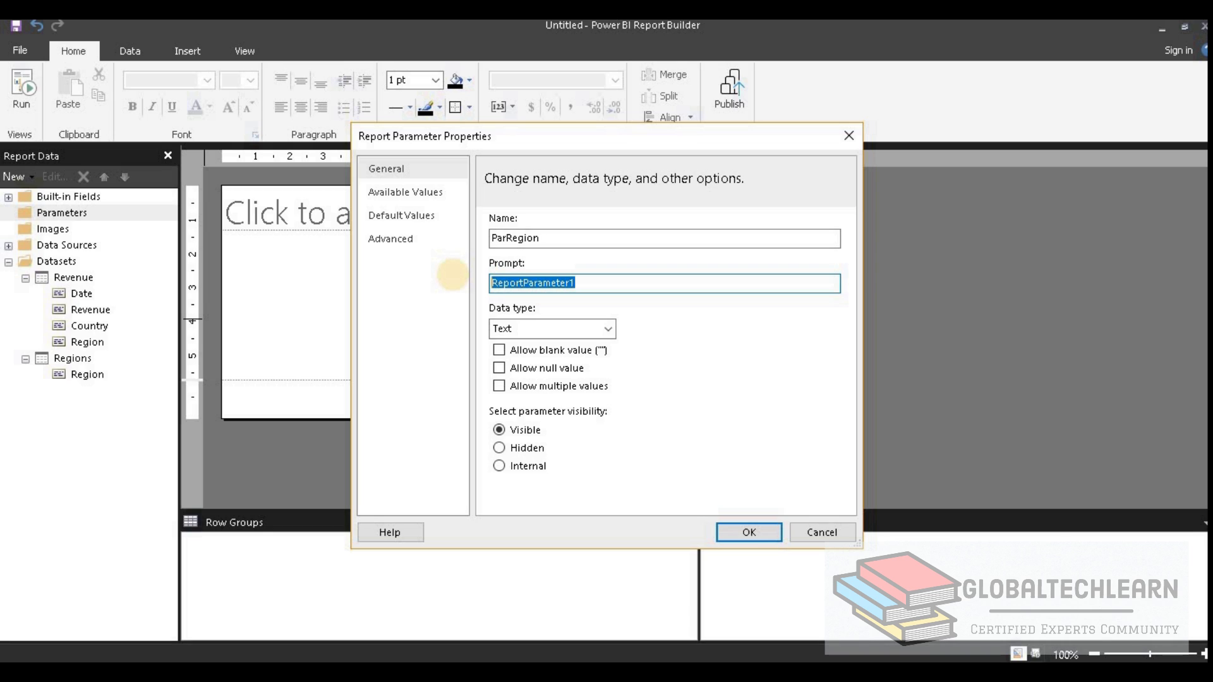
type("Select Region")
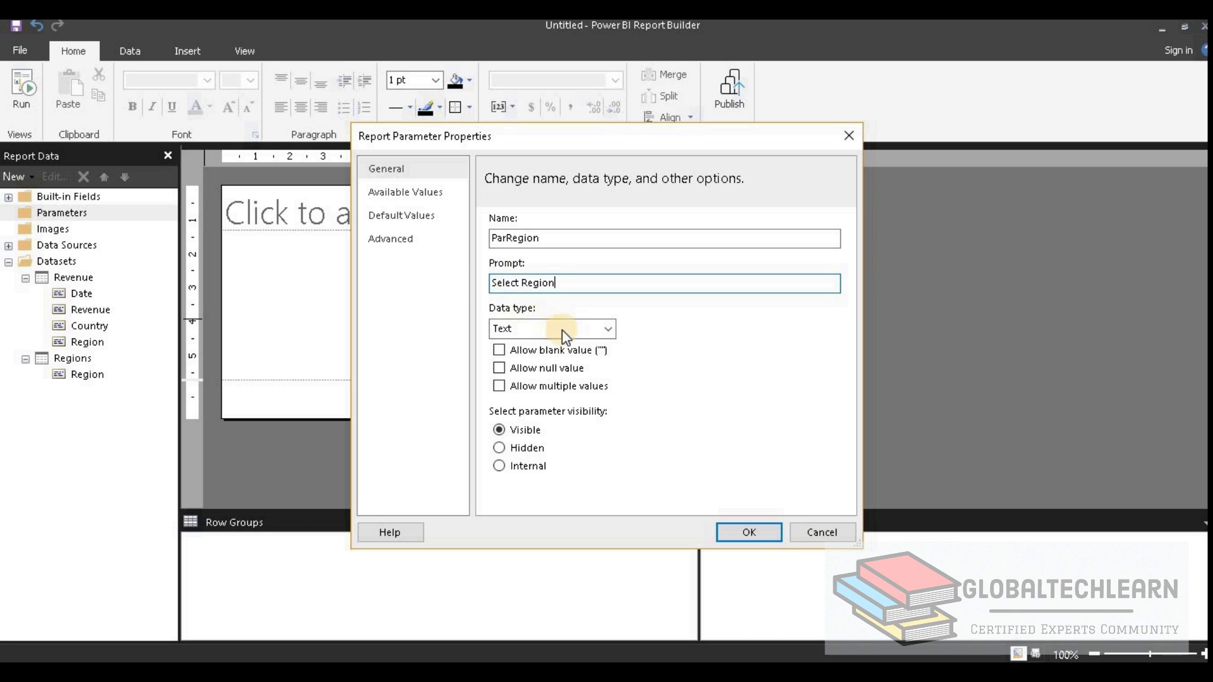
Step: Take ParRegion's available values from the Regions dataset, using Region for value and label
left_click(404, 192)
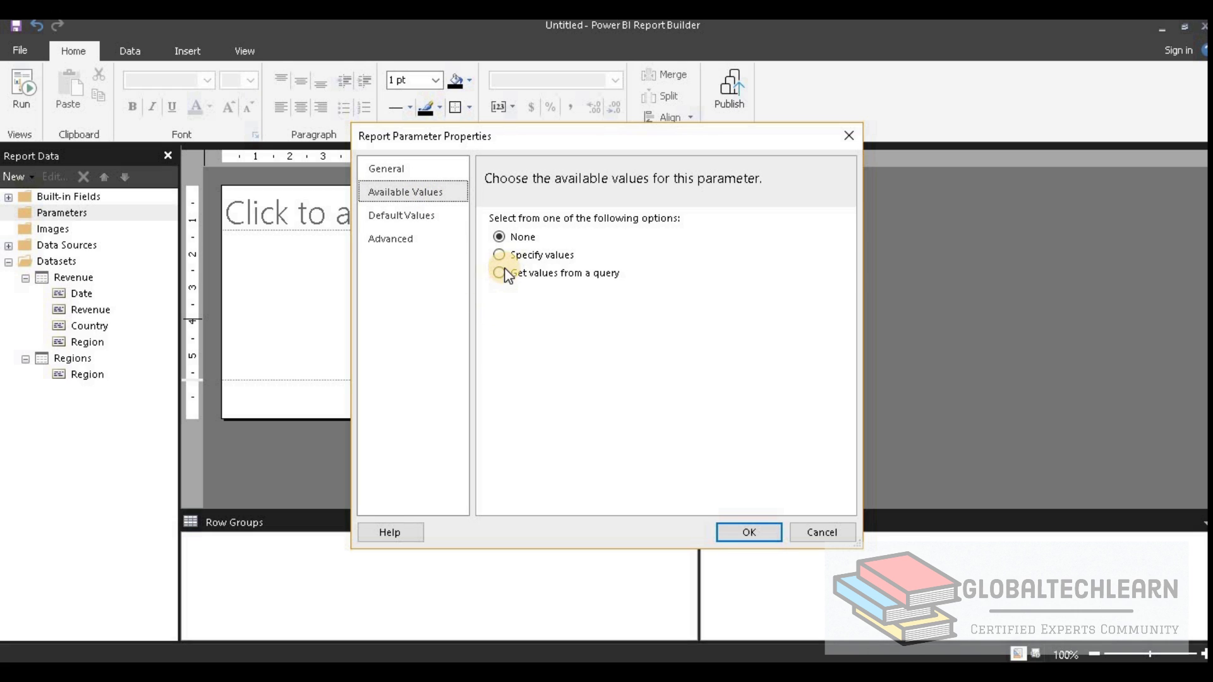
left_click(499, 273)
left_click(551, 330)
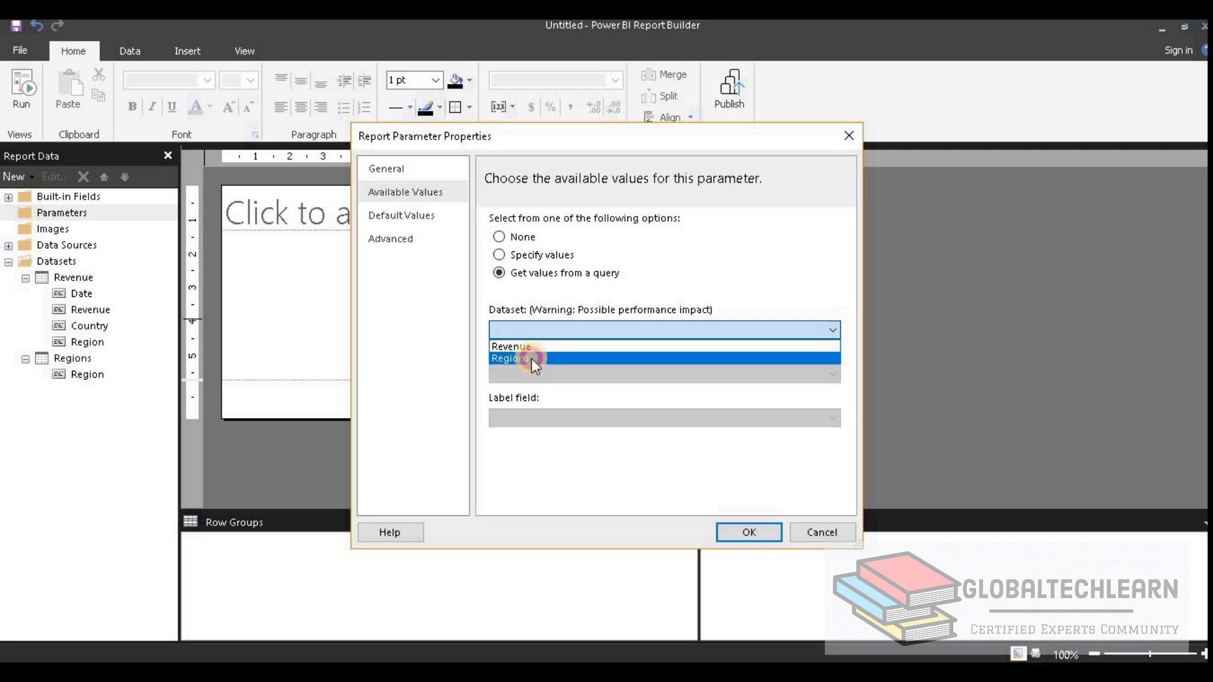
left_click(532, 358)
left_click(529, 377)
left_click(529, 391)
left_click(531, 417)
left_click(529, 435)
left_click(412, 217)
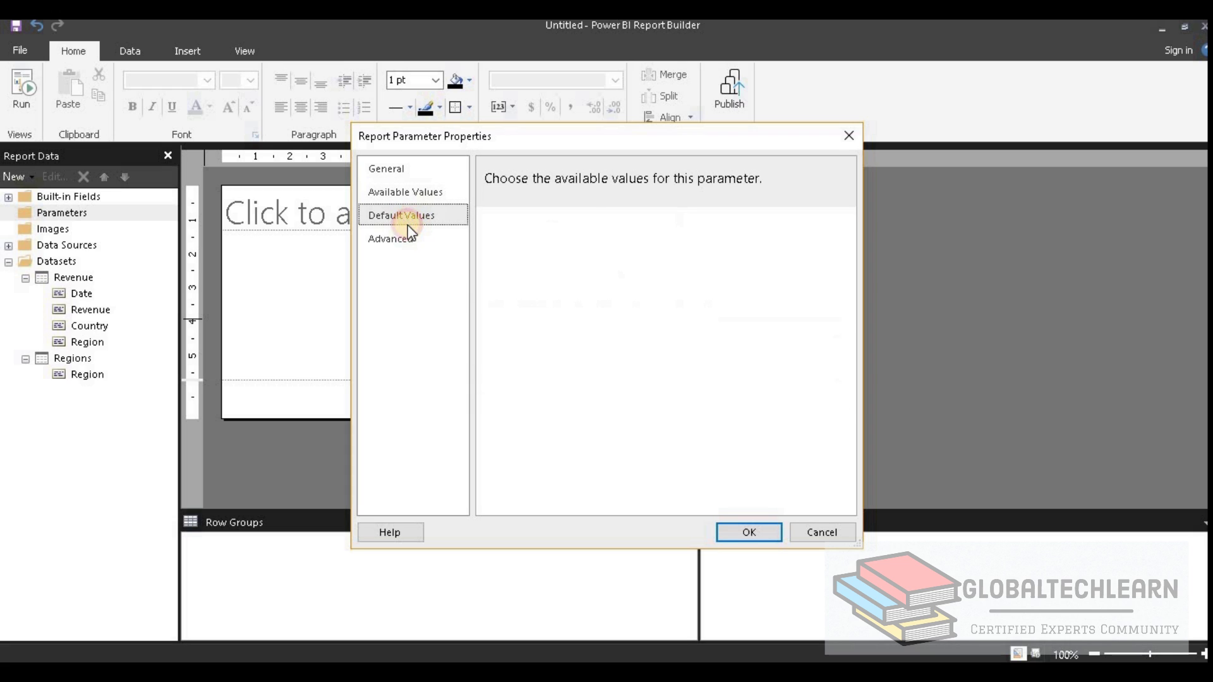
left_click(765, 532)
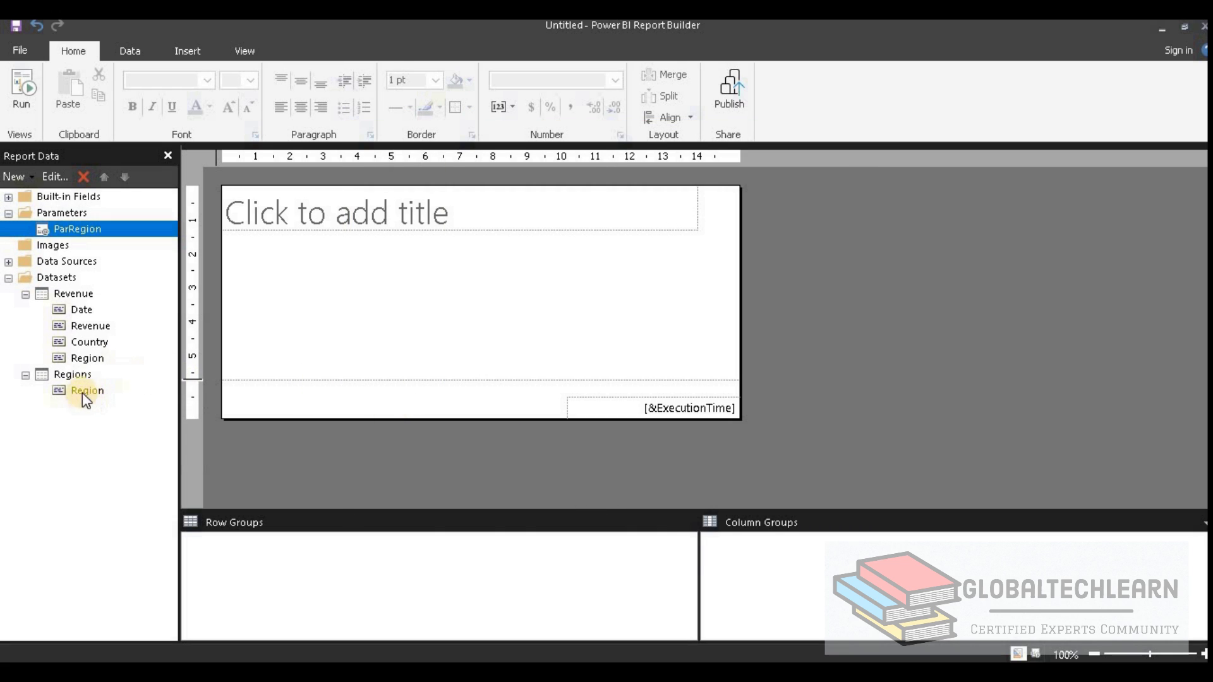
Step: Insert a page header into the report from the body's context menu
left_click(314, 267)
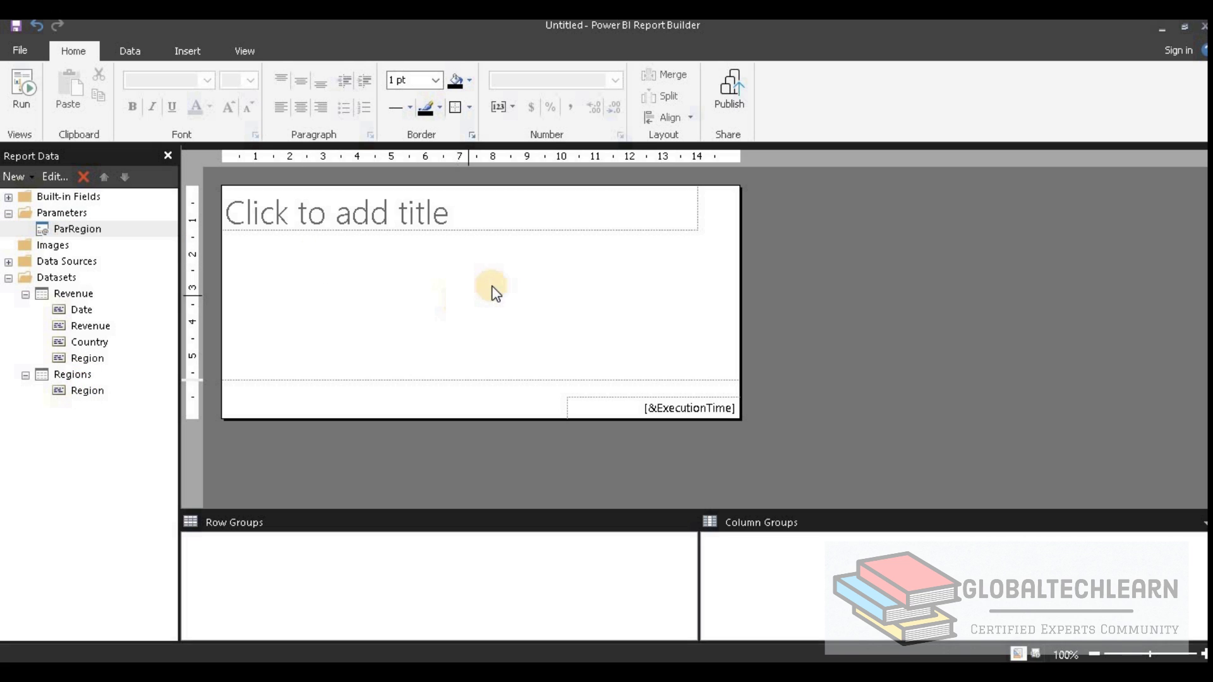
left_click(519, 393)
right_click(585, 256)
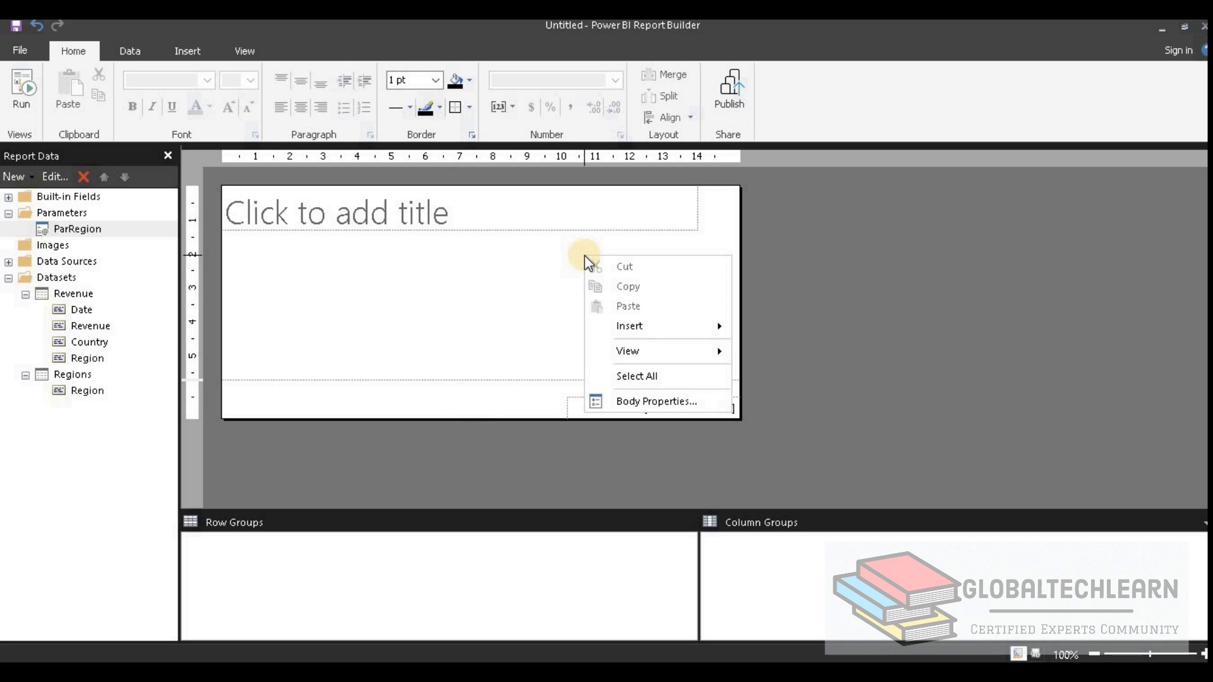
mouse_move(643, 334)
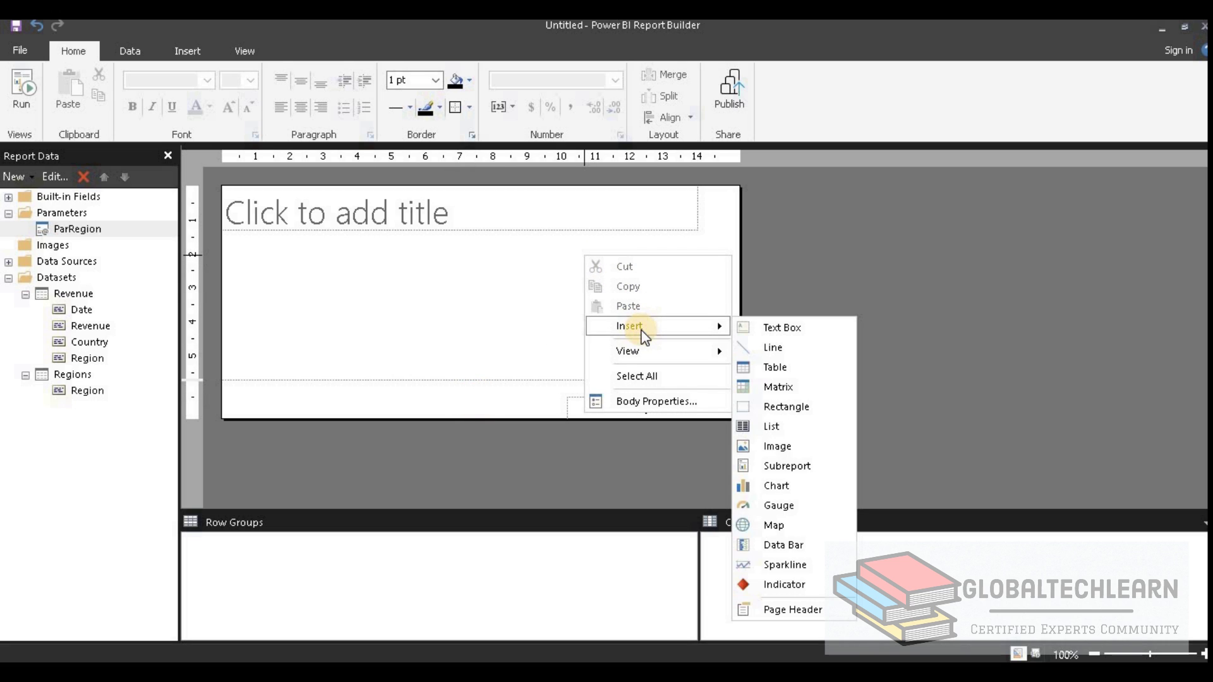
left_click(799, 608)
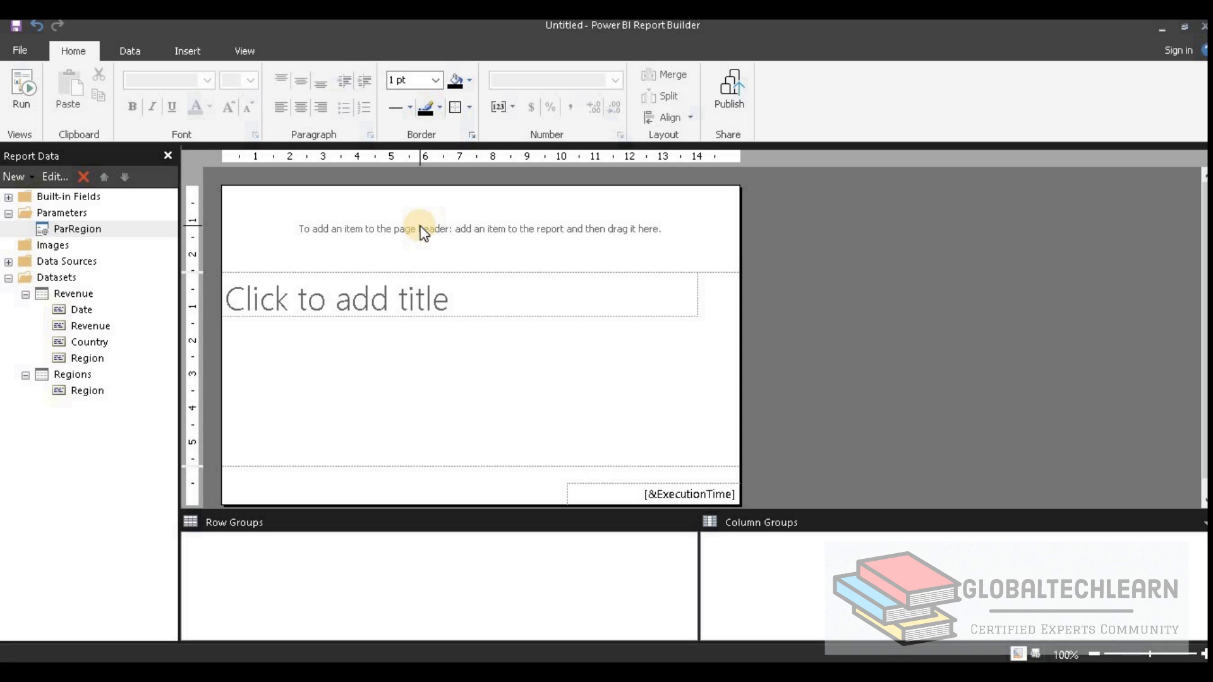
Step: Insert a text box into the page header and widen it
right_click(317, 213)
right_click(317, 208)
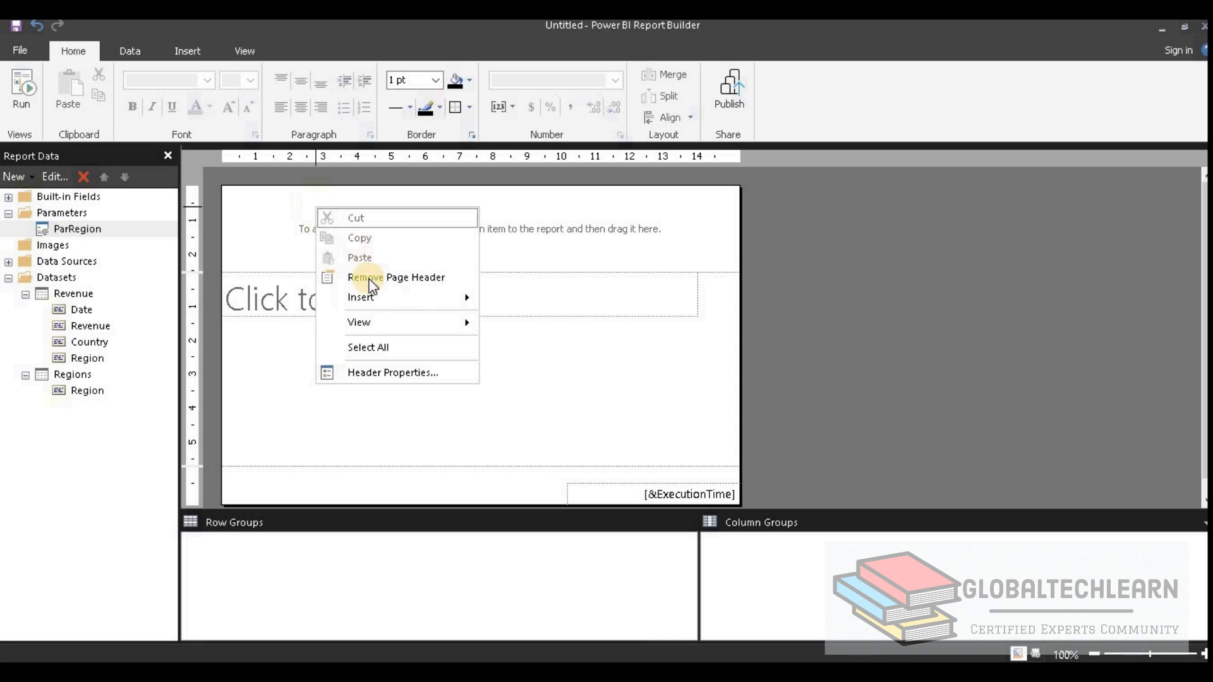
mouse_move(376, 297)
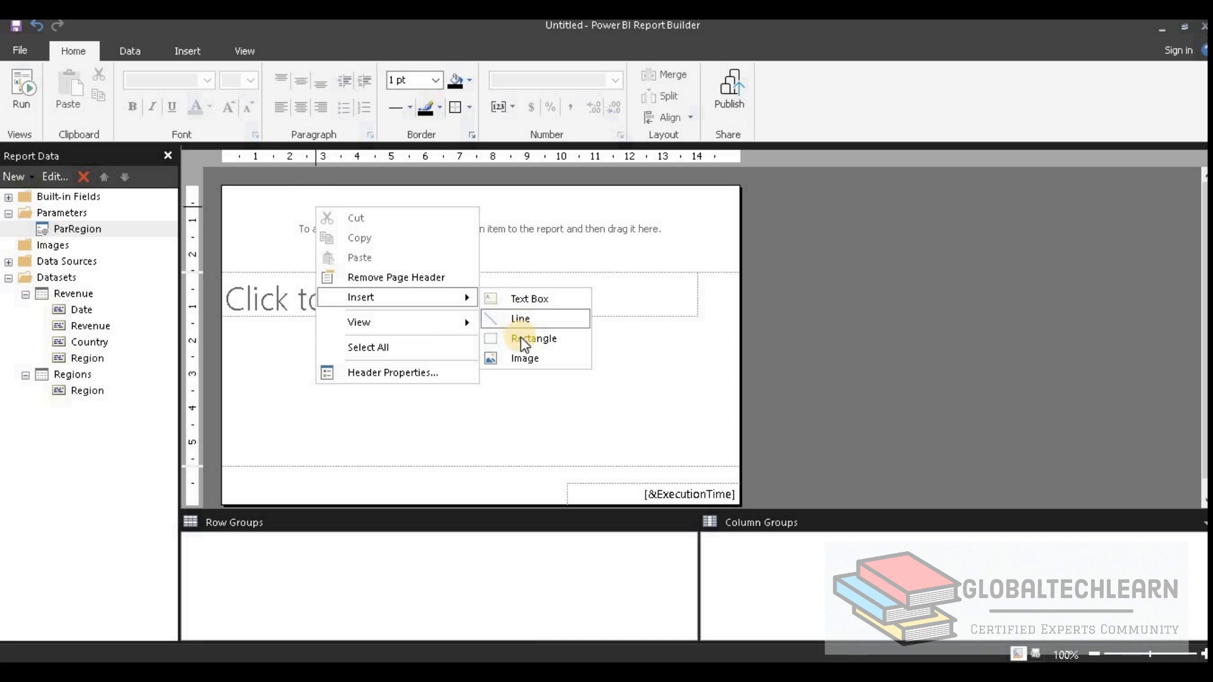
left_click(525, 299)
left_click_drag(397, 226, 645, 229)
Step: Type 'Region Sales' into the header text box and make it bold
left_click(427, 214)
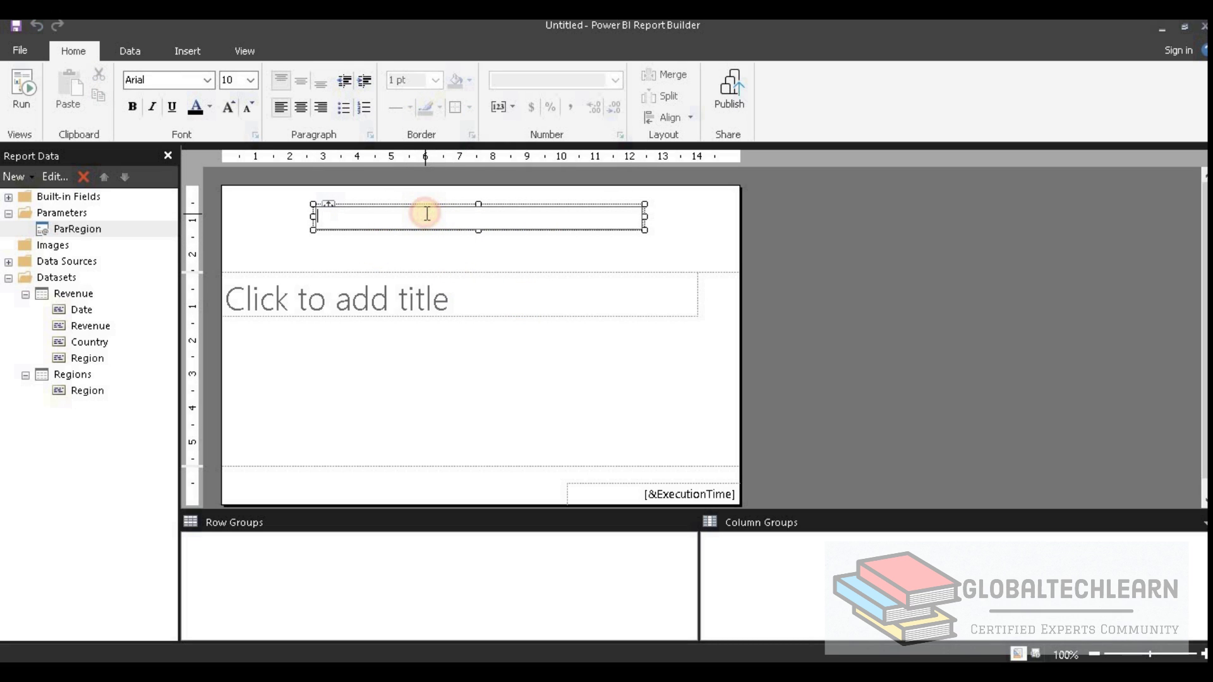
type("Region Sales")
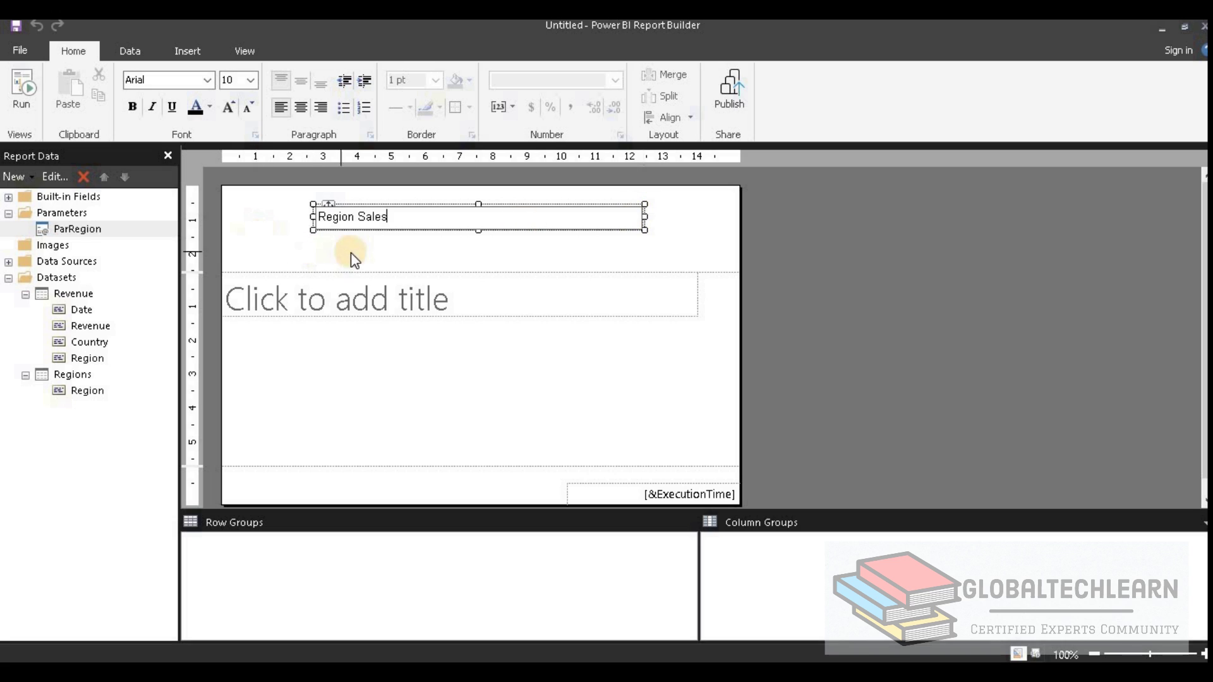
left_click(330, 220)
left_click_drag(319, 218, 387, 218)
left_click(133, 107)
left_click(415, 240)
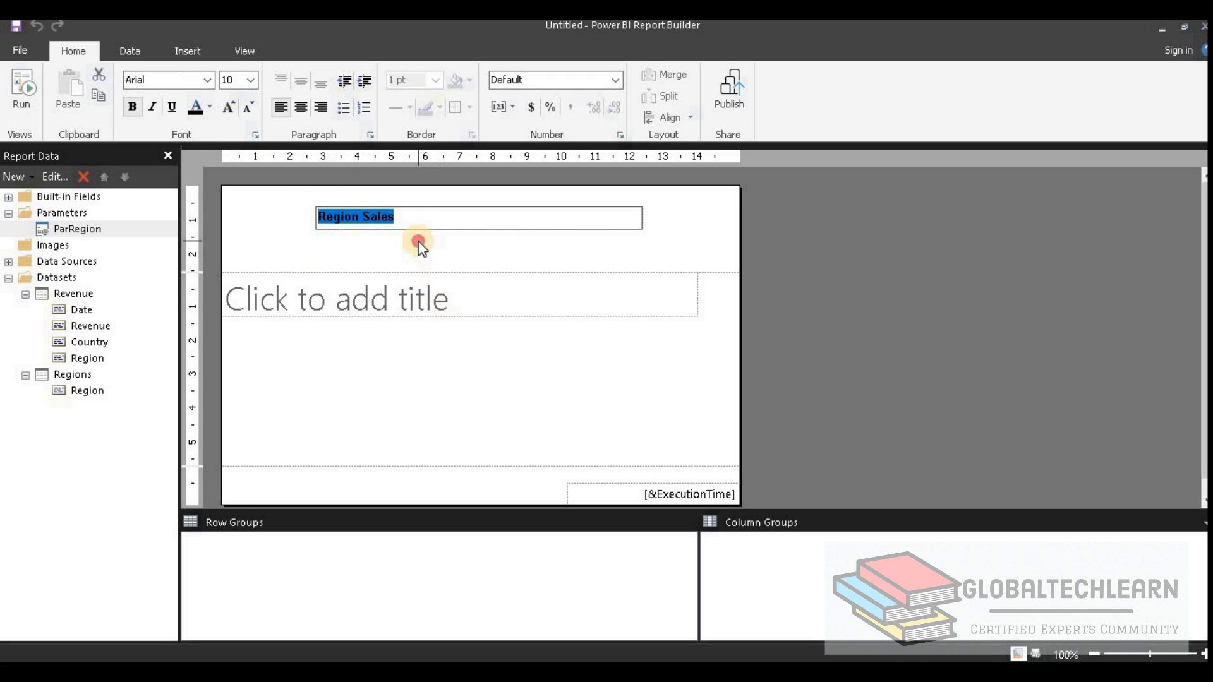
Step: Insert a new empty table into the report body
left_click(355, 355)
left_click(89, 358)
right_click(349, 365)
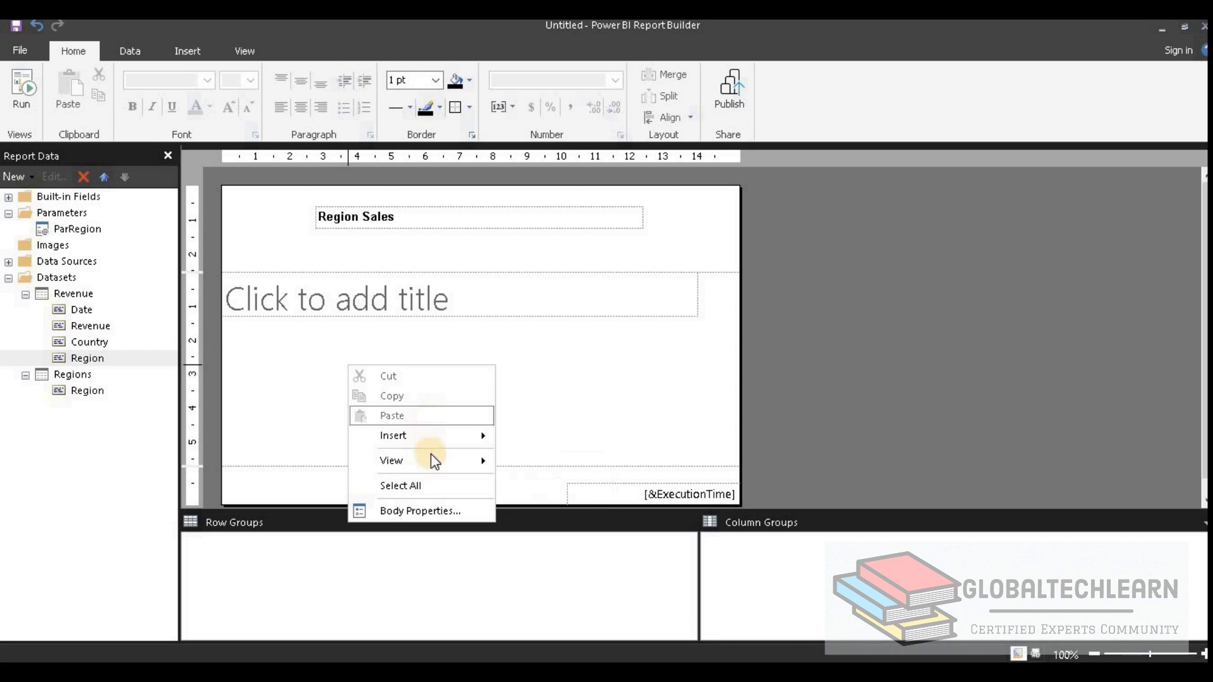
mouse_move(434, 446)
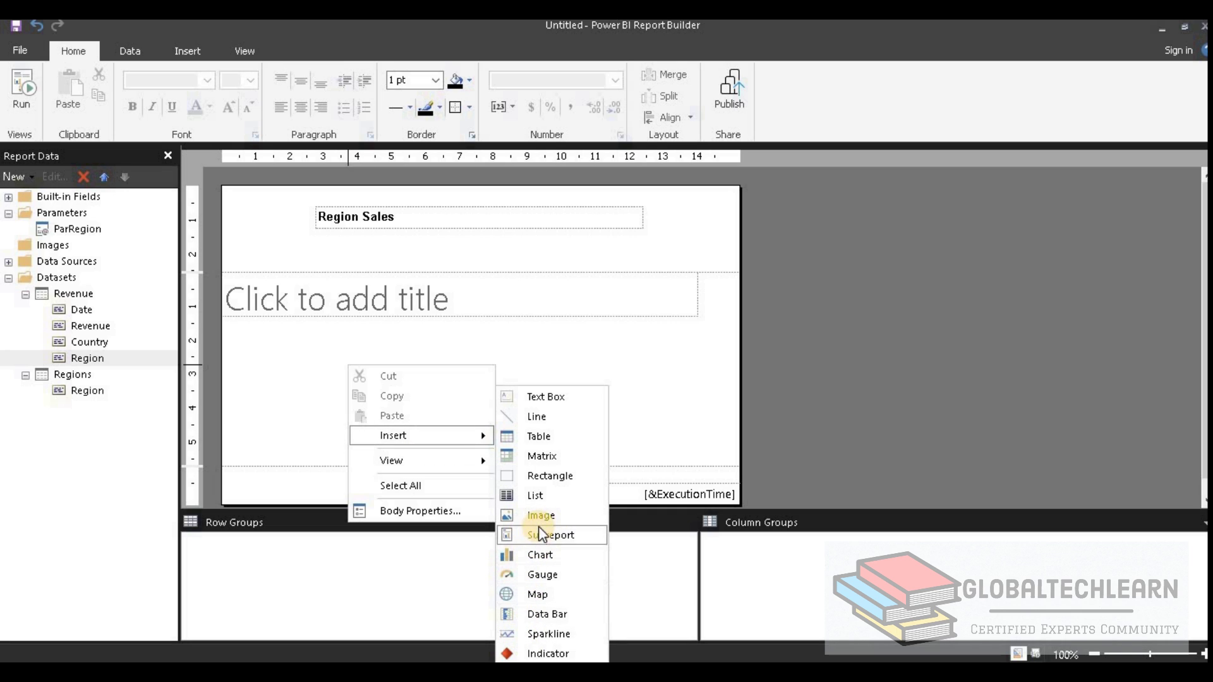
left_click(544, 437)
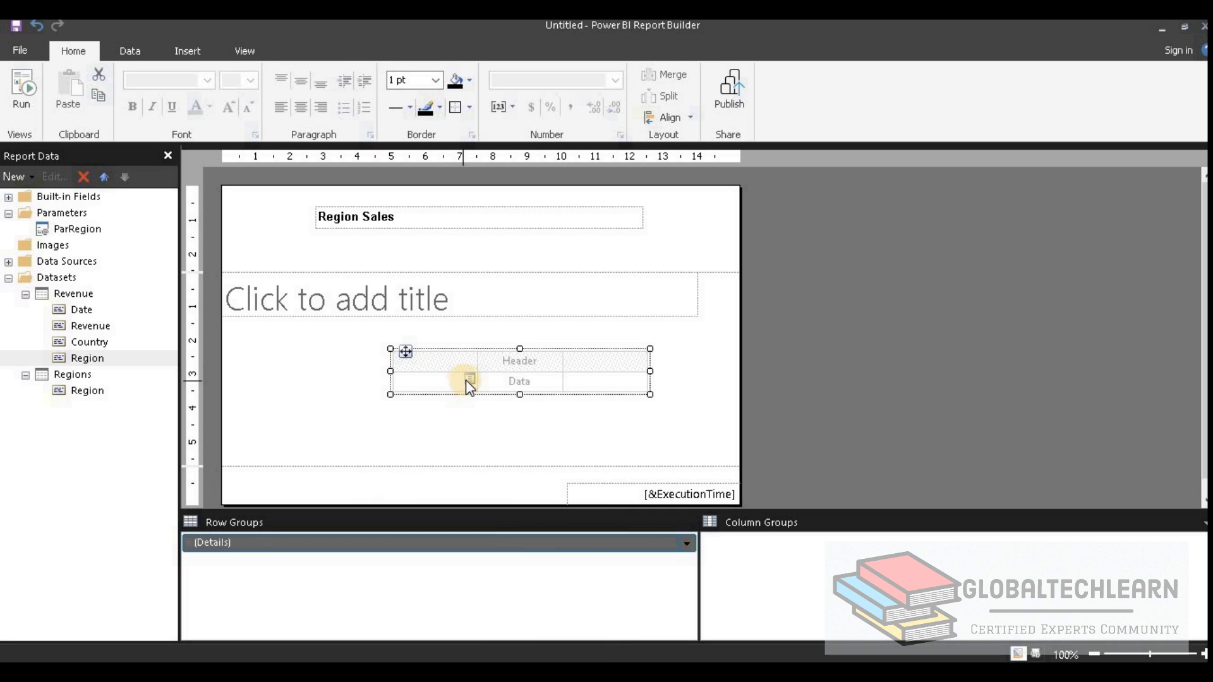
Step: Bind the table's first column to [Region] and second to [Revenue] from the Revenue dataset
left_click(469, 379)
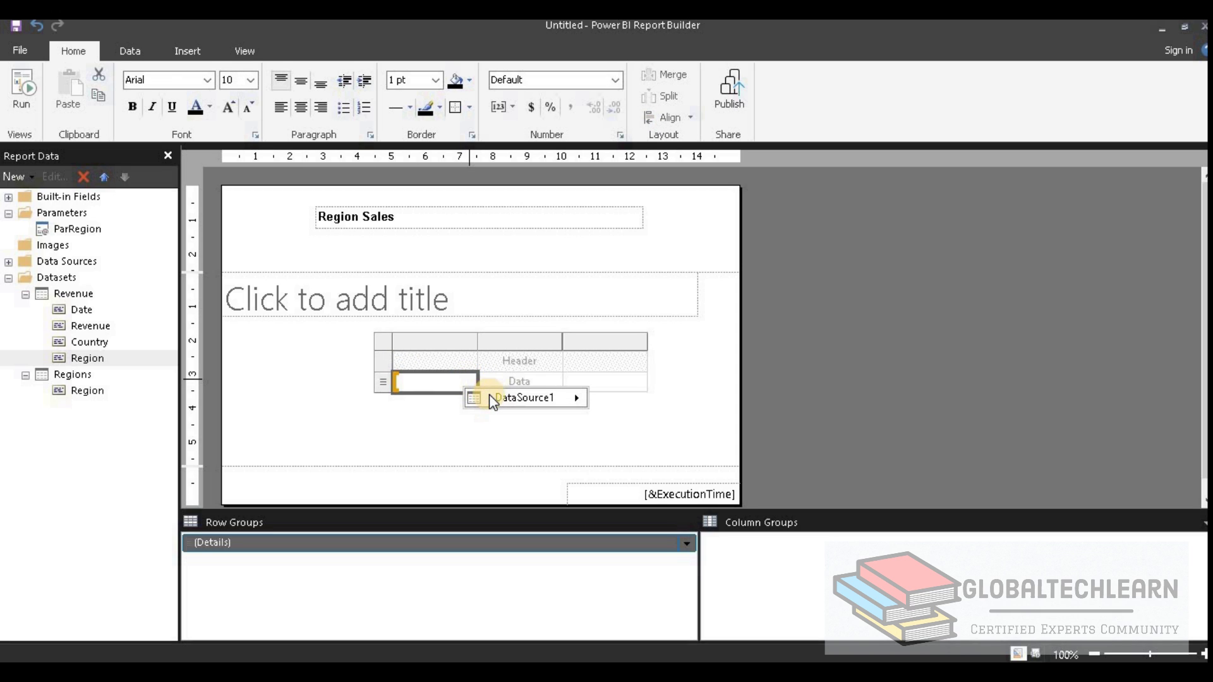
mouse_move(548, 397)
mouse_move(635, 399)
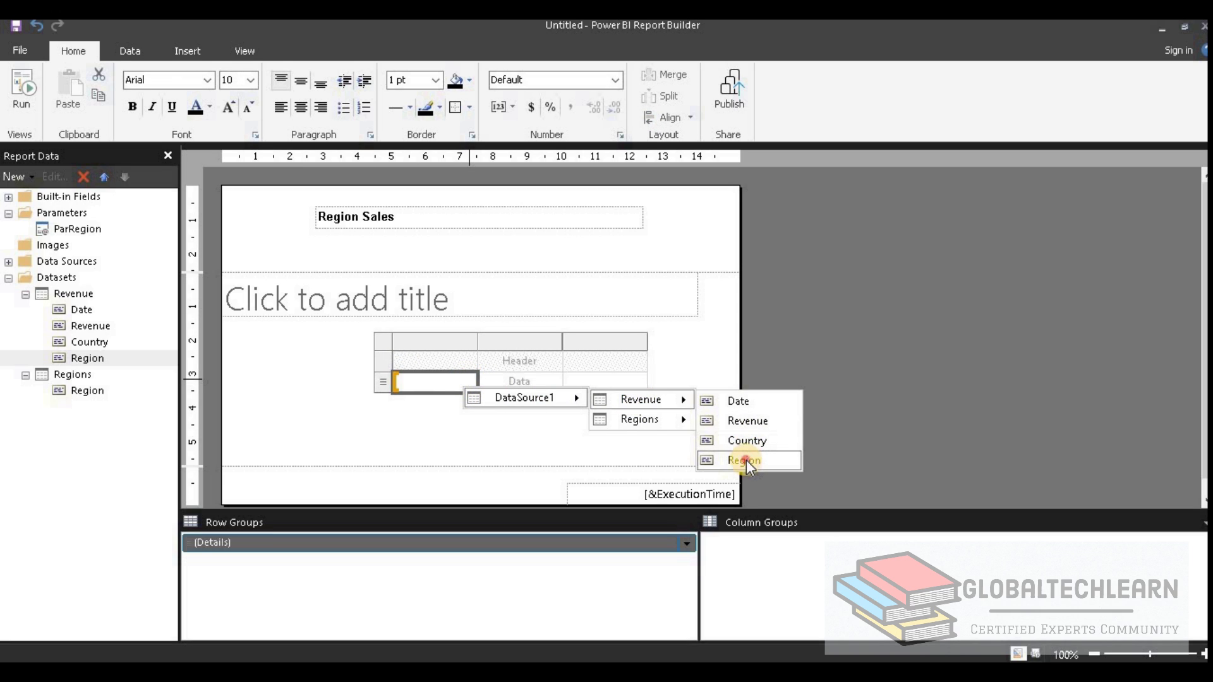
left_click(745, 460)
left_click(555, 381)
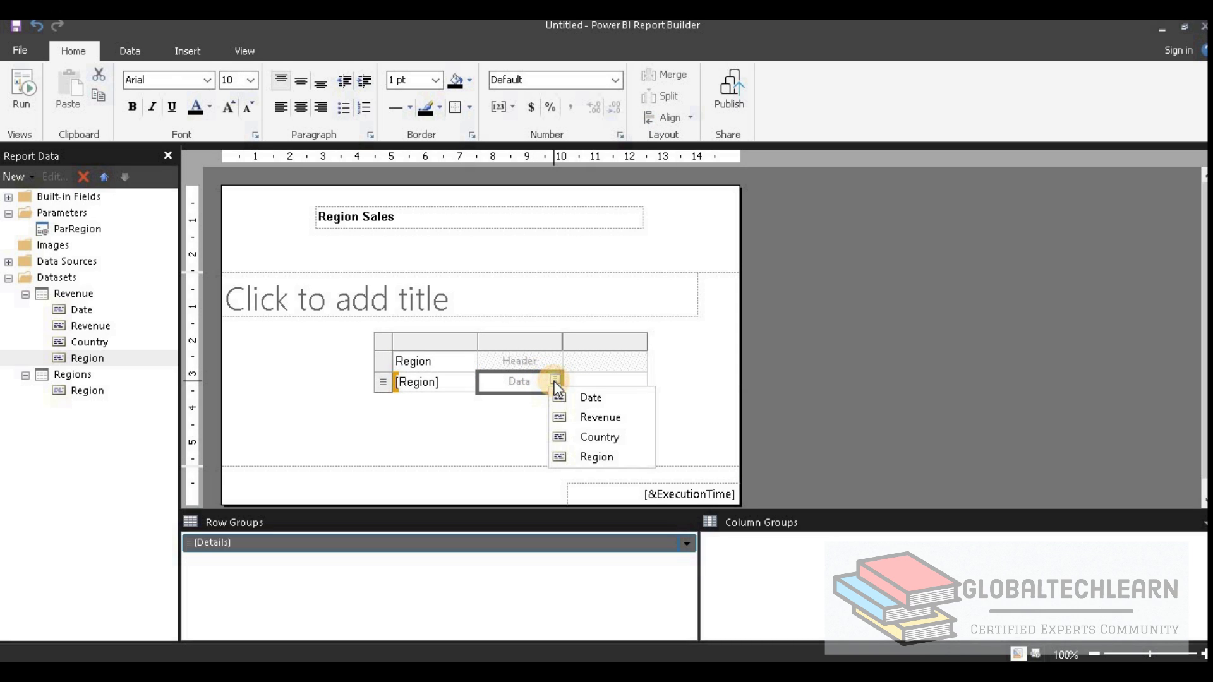
left_click(608, 411)
left_click(389, 426)
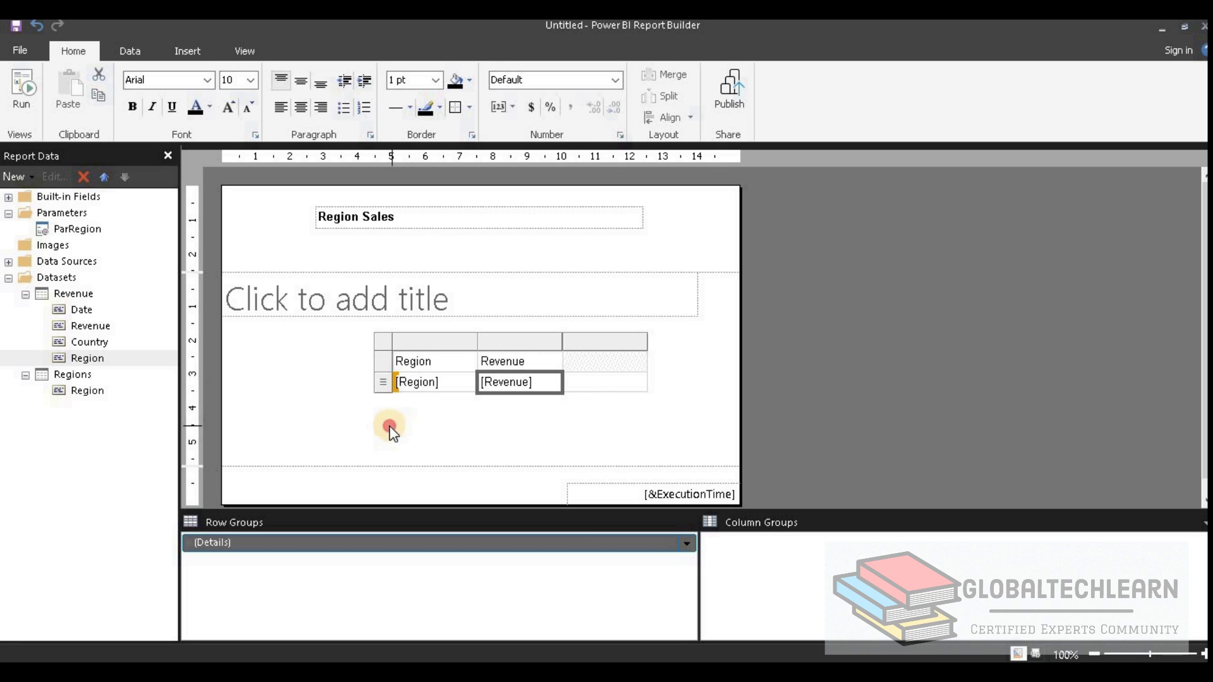
double_click(406, 361)
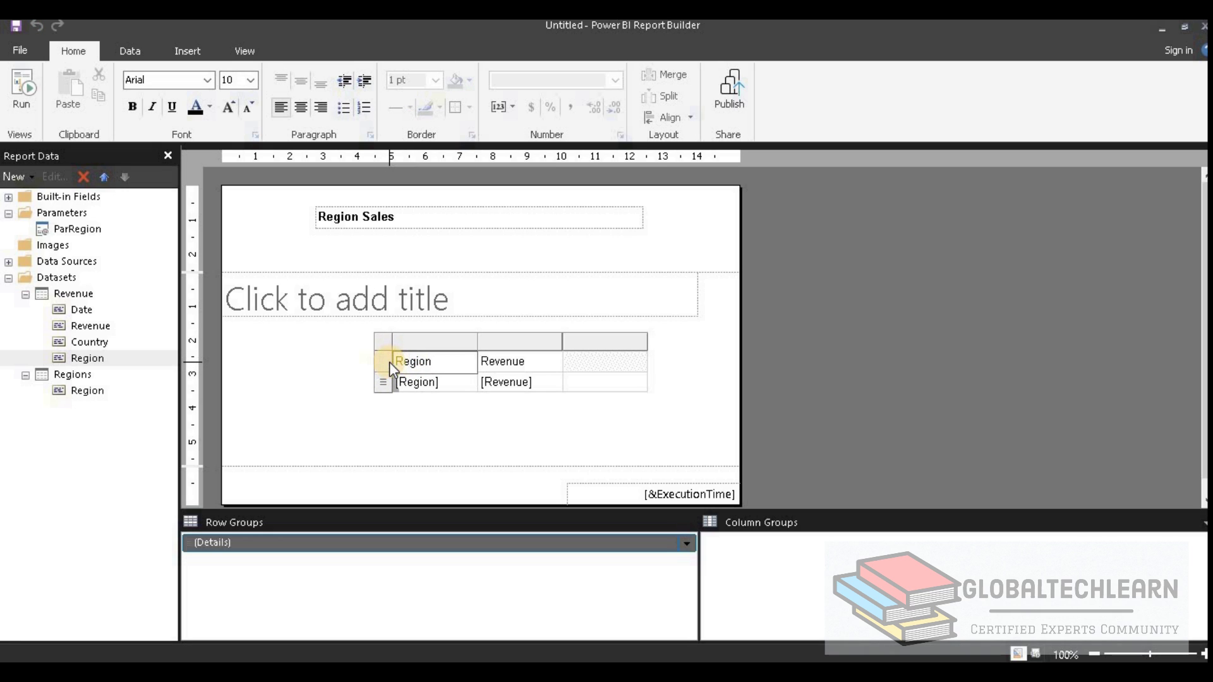
left_click(384, 343)
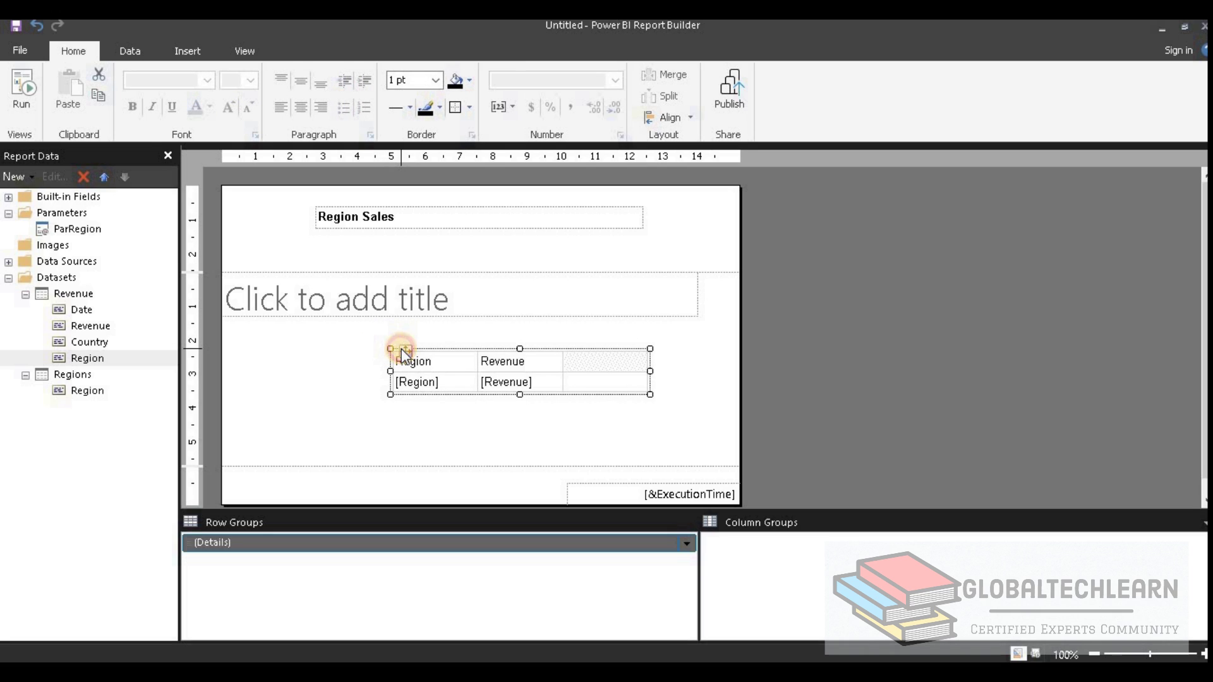
Step: Open the table's Tablix Properties on the Filters page and add a new filter
right_click(406, 349)
left_click(396, 350)
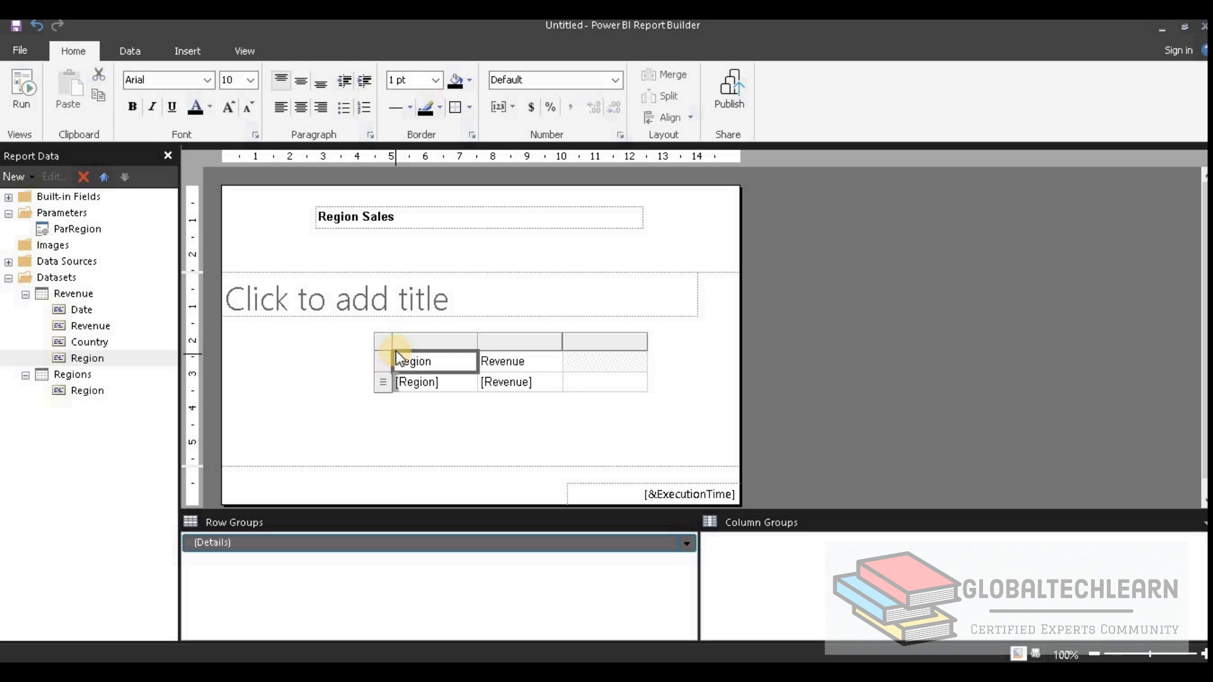
right_click(385, 341)
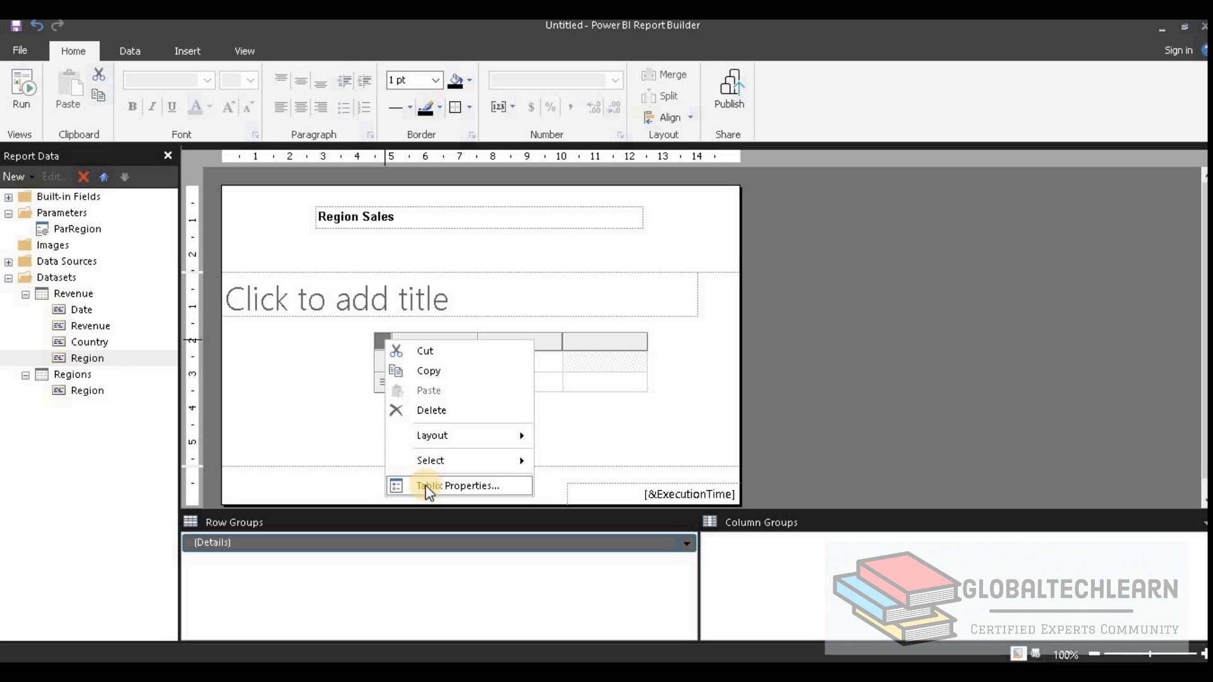
left_click(426, 485)
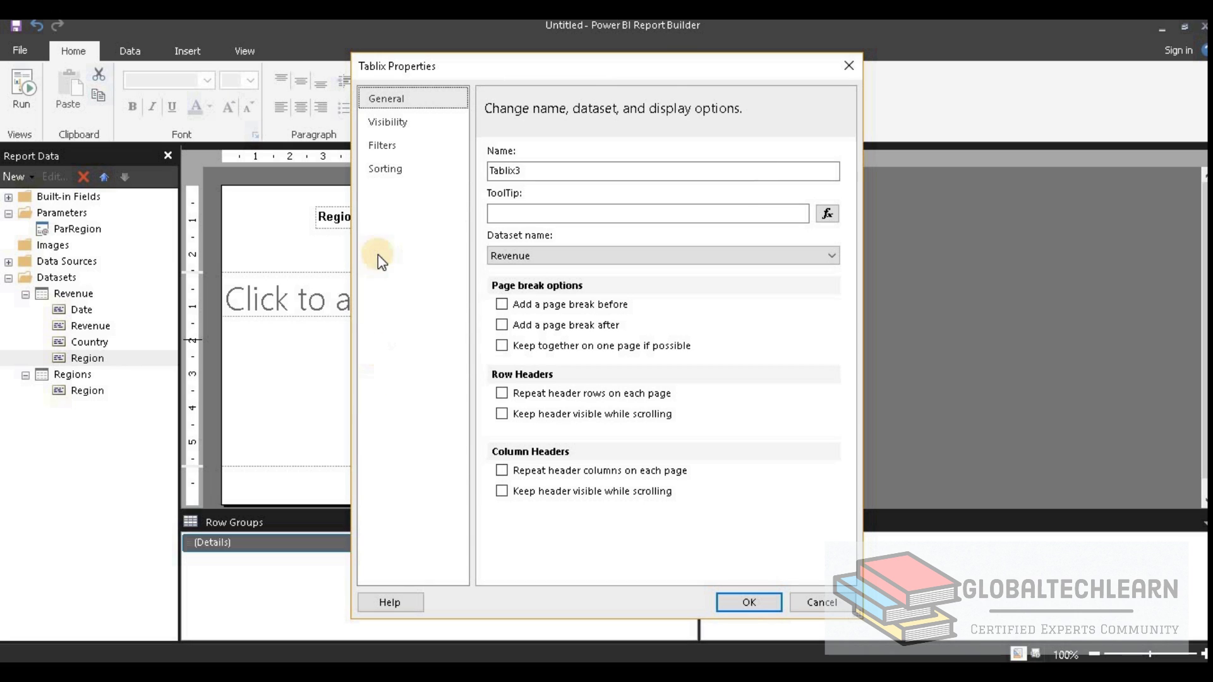
left_click(379, 145)
left_click(503, 170)
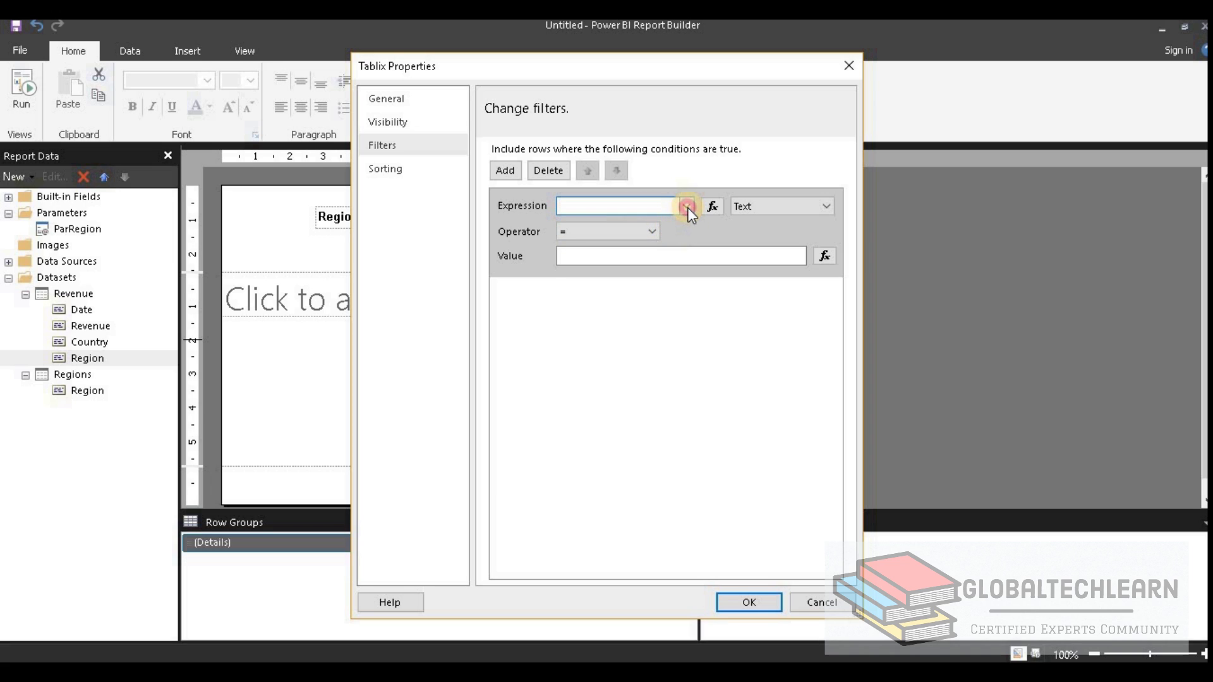
Step: Set the filter to [Region] equals Parameters!ParRegion.Value and apply it
left_click(687, 207)
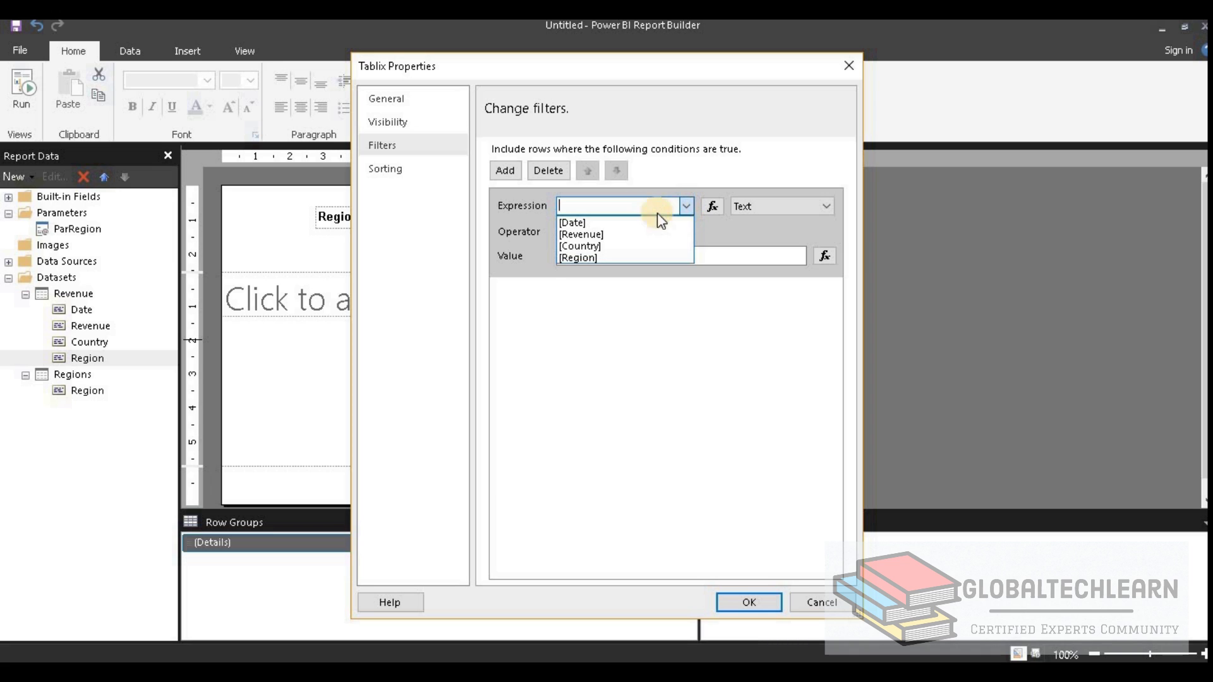
left_click(613, 257)
left_click(632, 256)
left_click(825, 256)
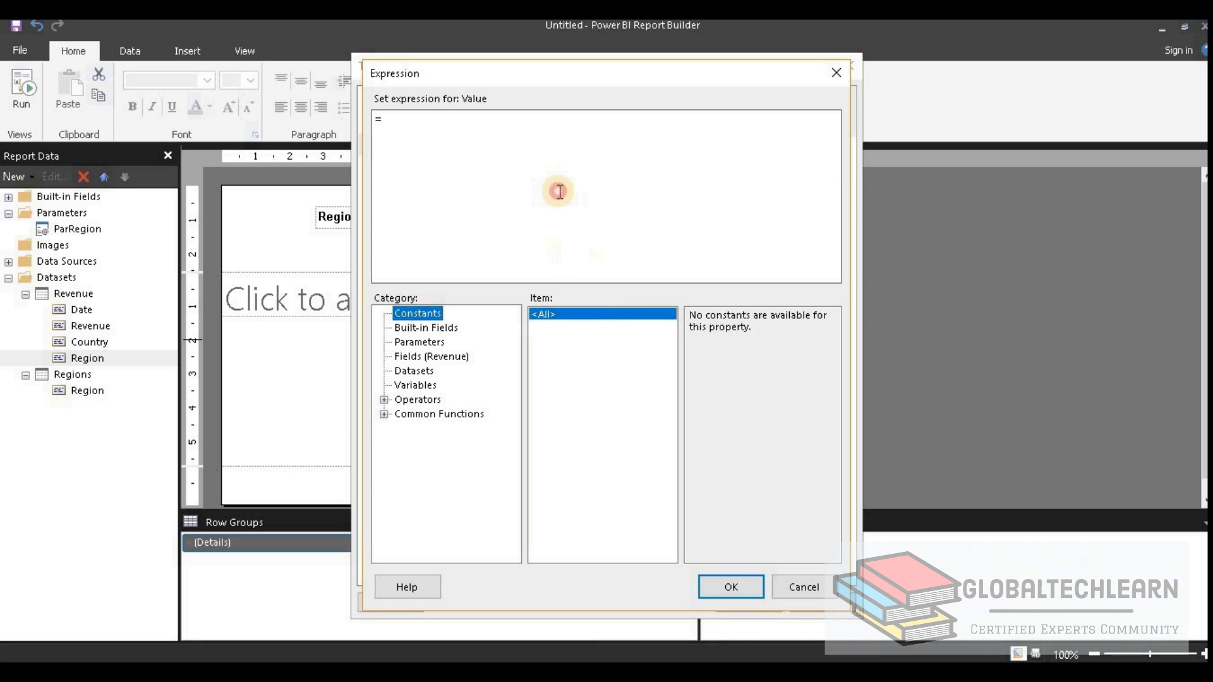
left_click(420, 341)
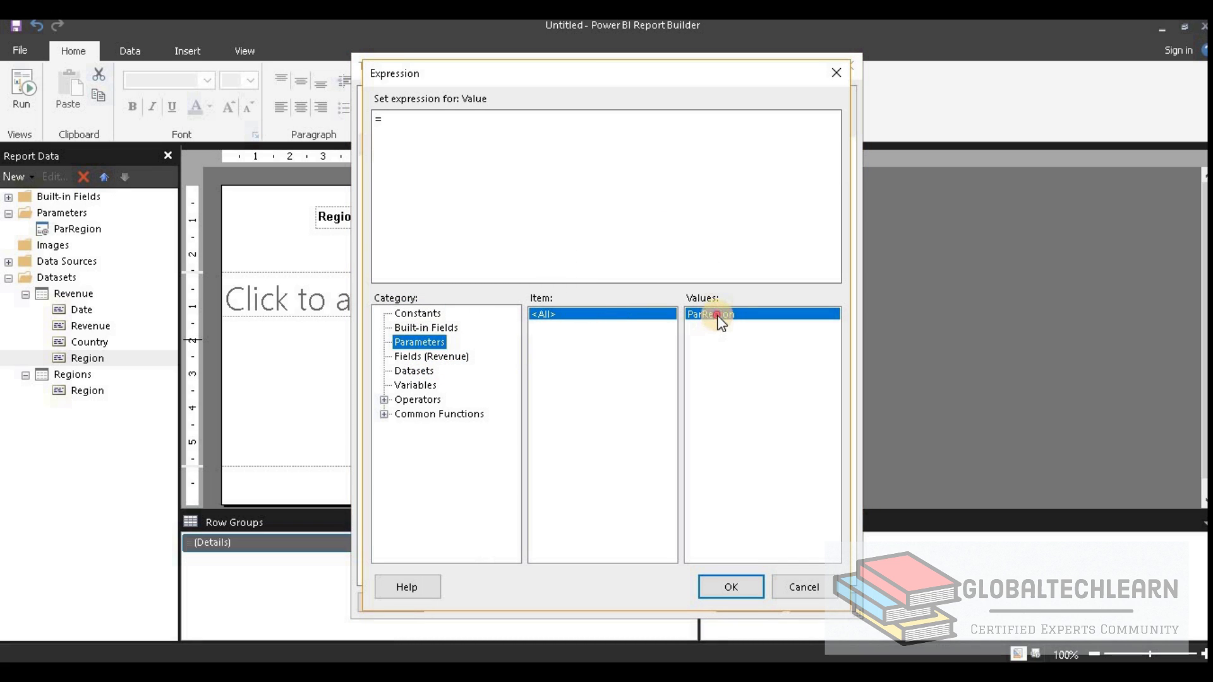
double_click(714, 315)
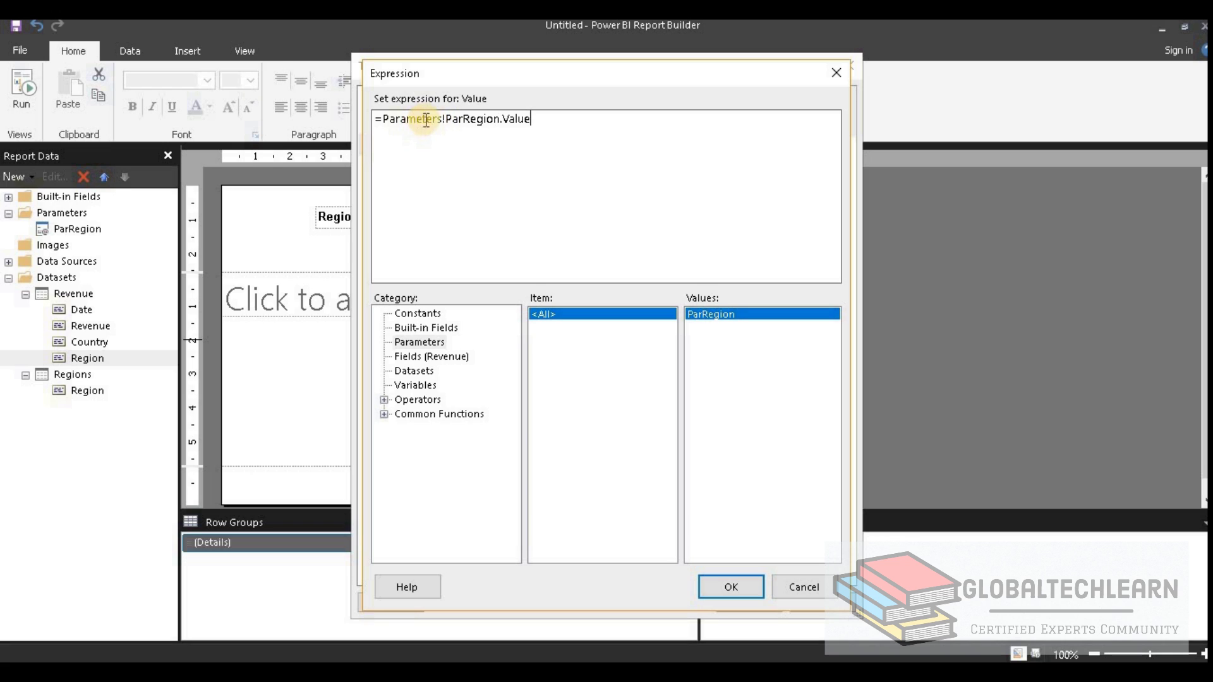
left_click(737, 585)
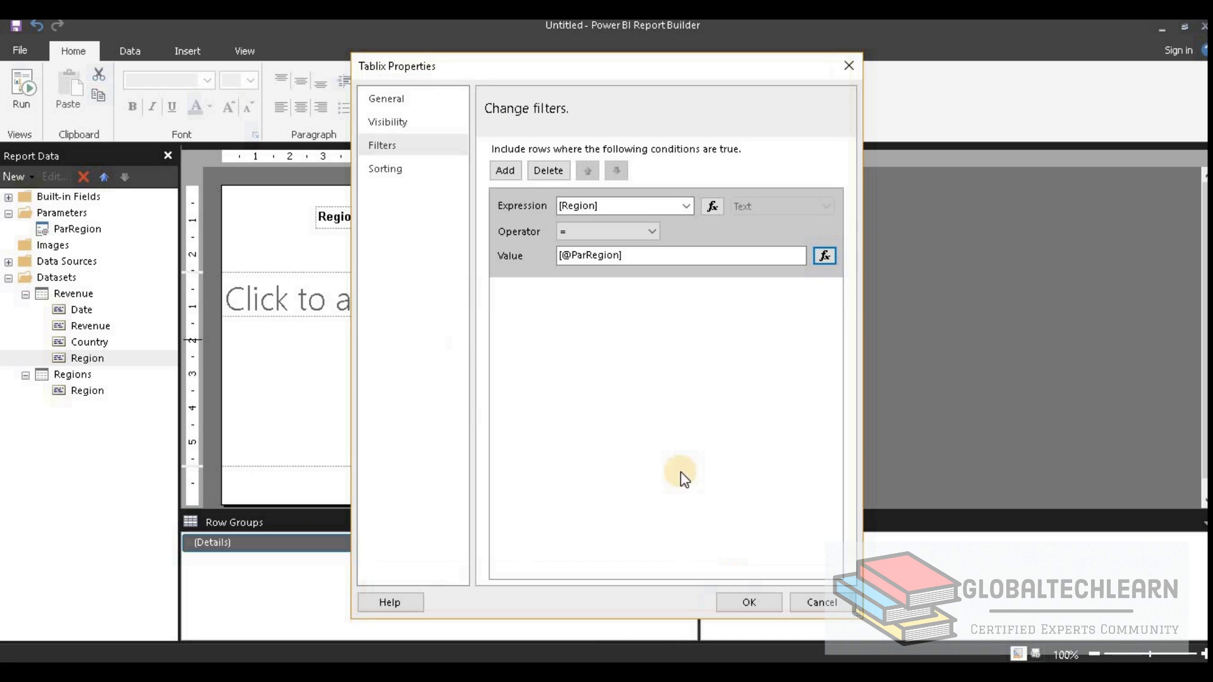
left_click(745, 601)
Step: Shorten the page header and the report body by dragging their boundaries up
left_click(436, 462)
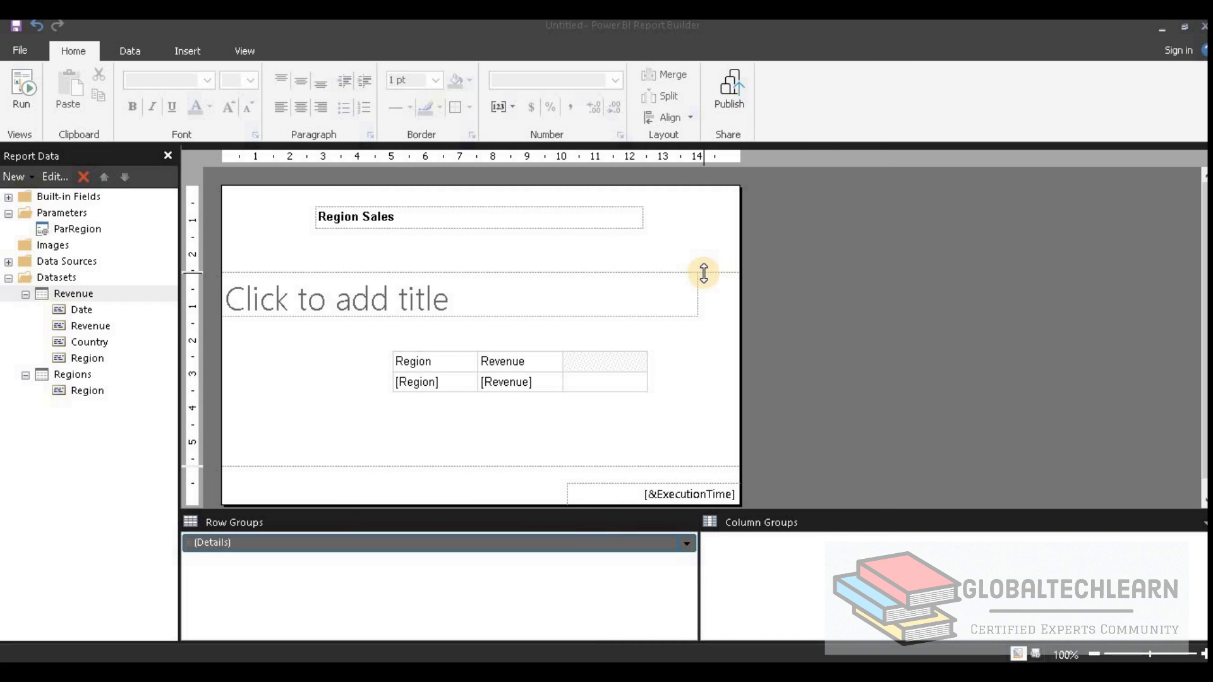
left_click_drag(710, 271, 708, 242)
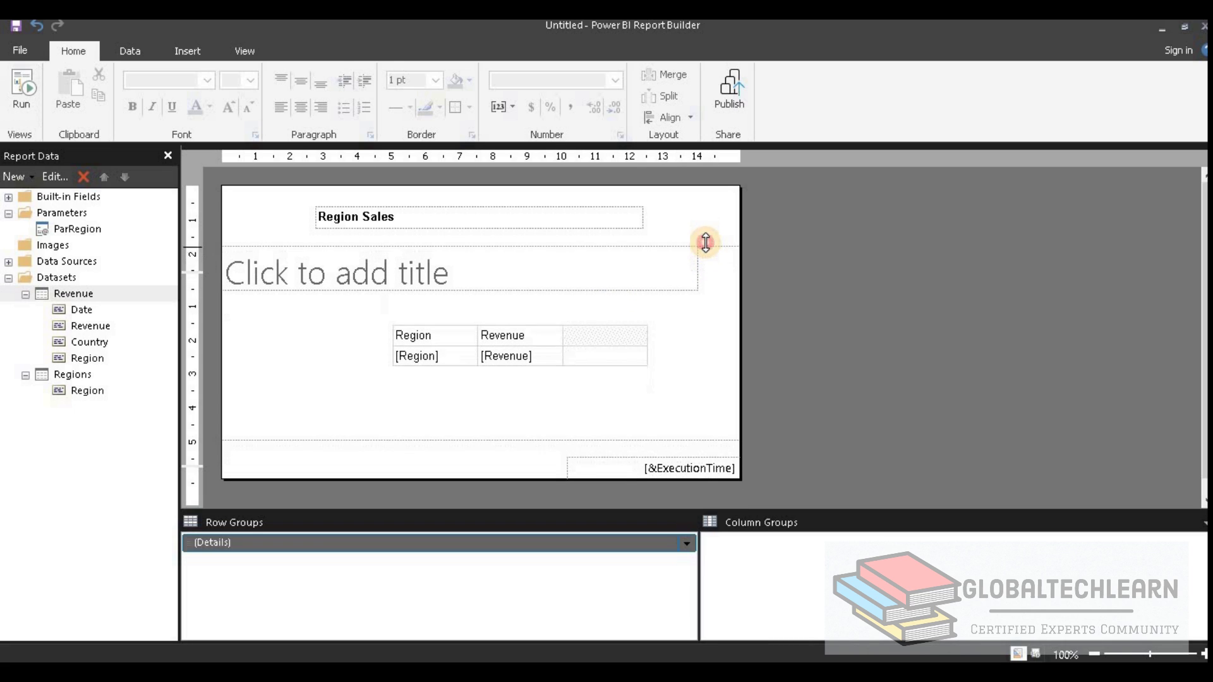
left_click_drag(575, 427, 571, 373)
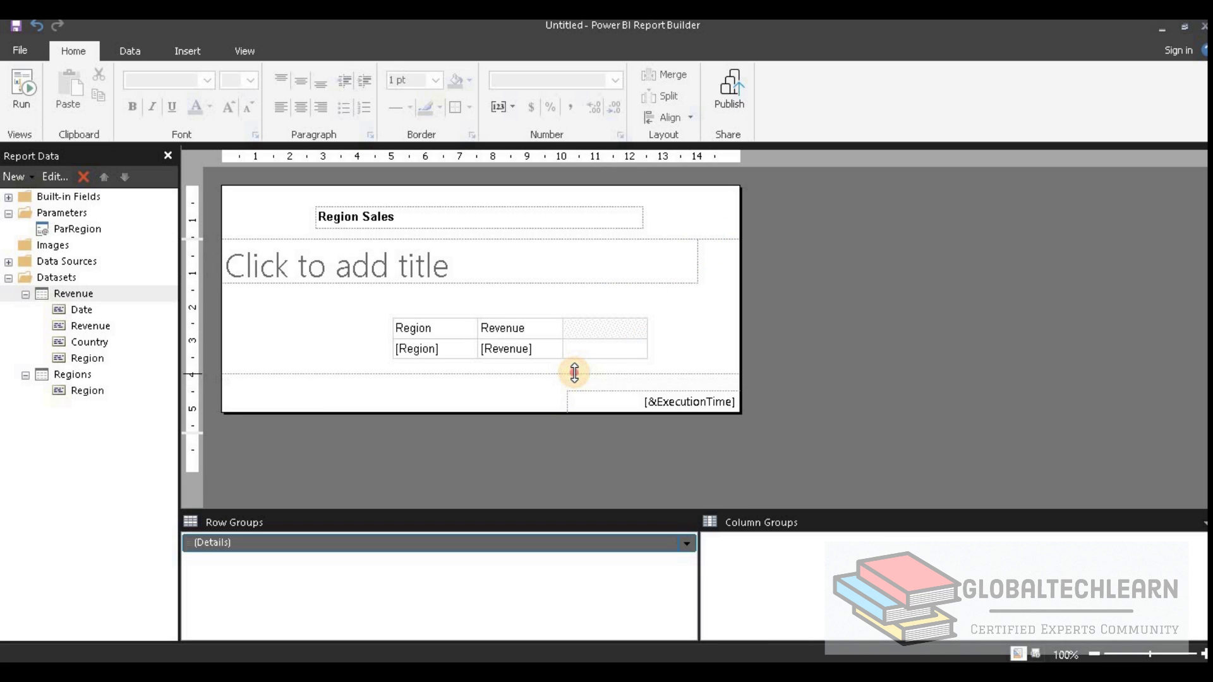
Step: Move the table to the left of the page and widen it to the right
left_click(490, 322)
left_click(386, 311)
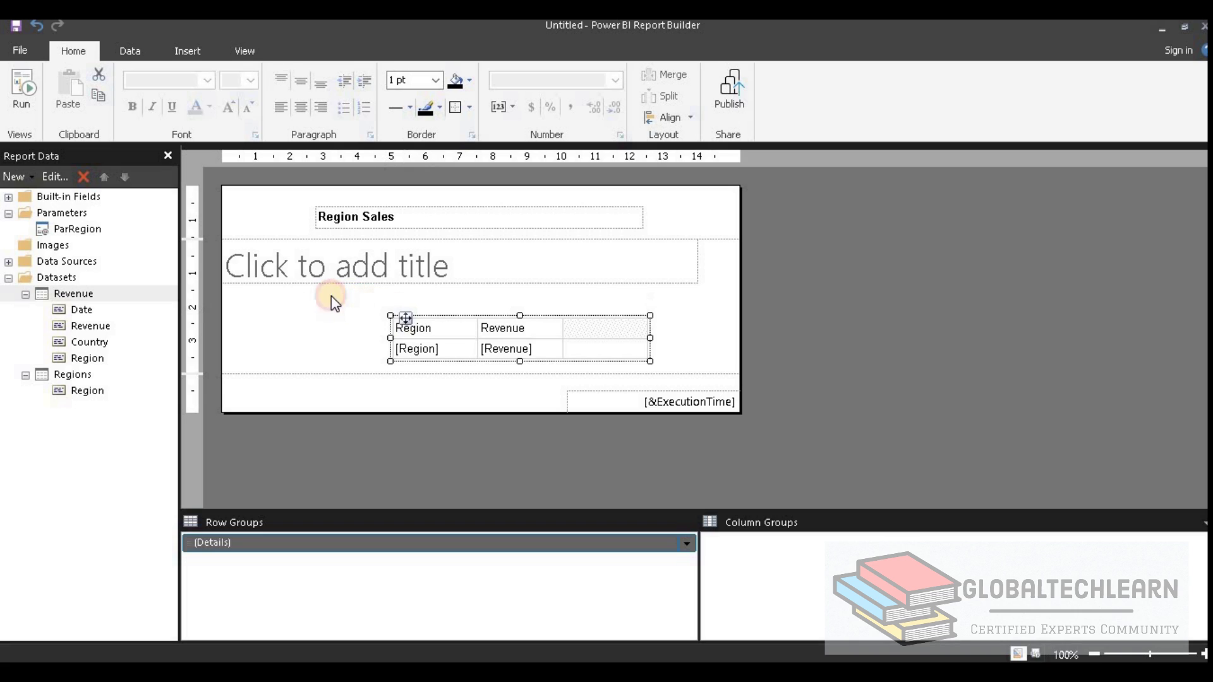
left_click_drag(402, 317, 257, 295)
left_click_drag(502, 314, 670, 314)
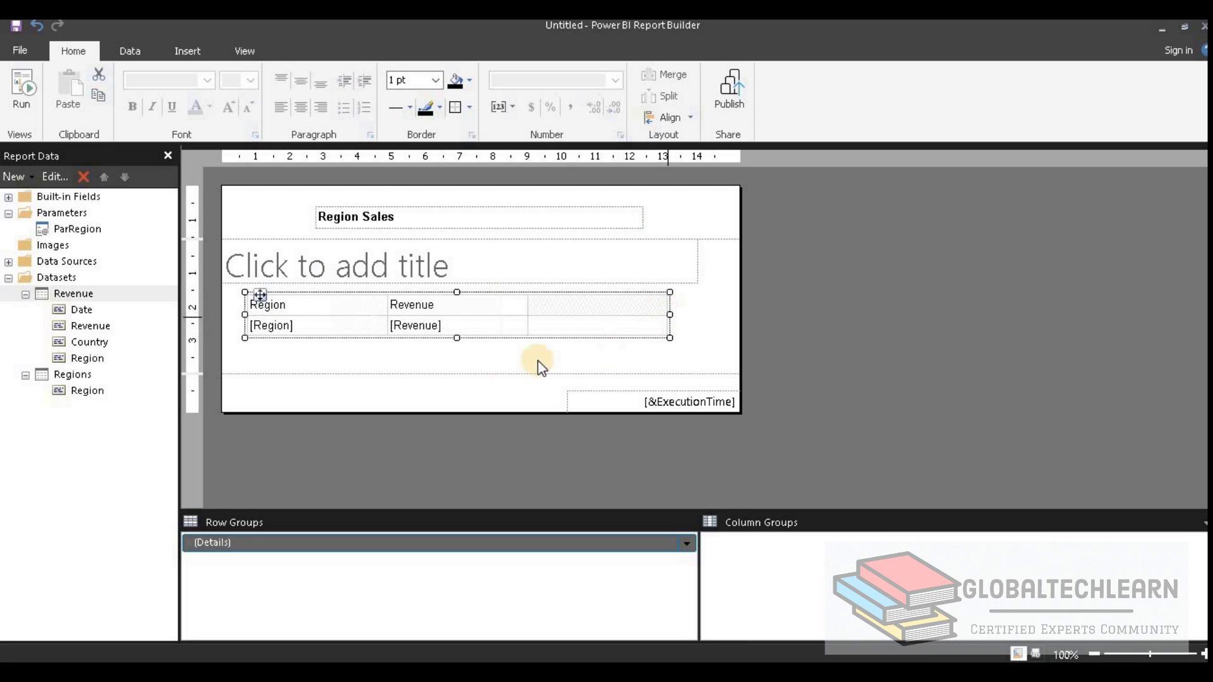
Step: Run the report with Europe chosen in the Select Region dropdown
left_click(26, 98)
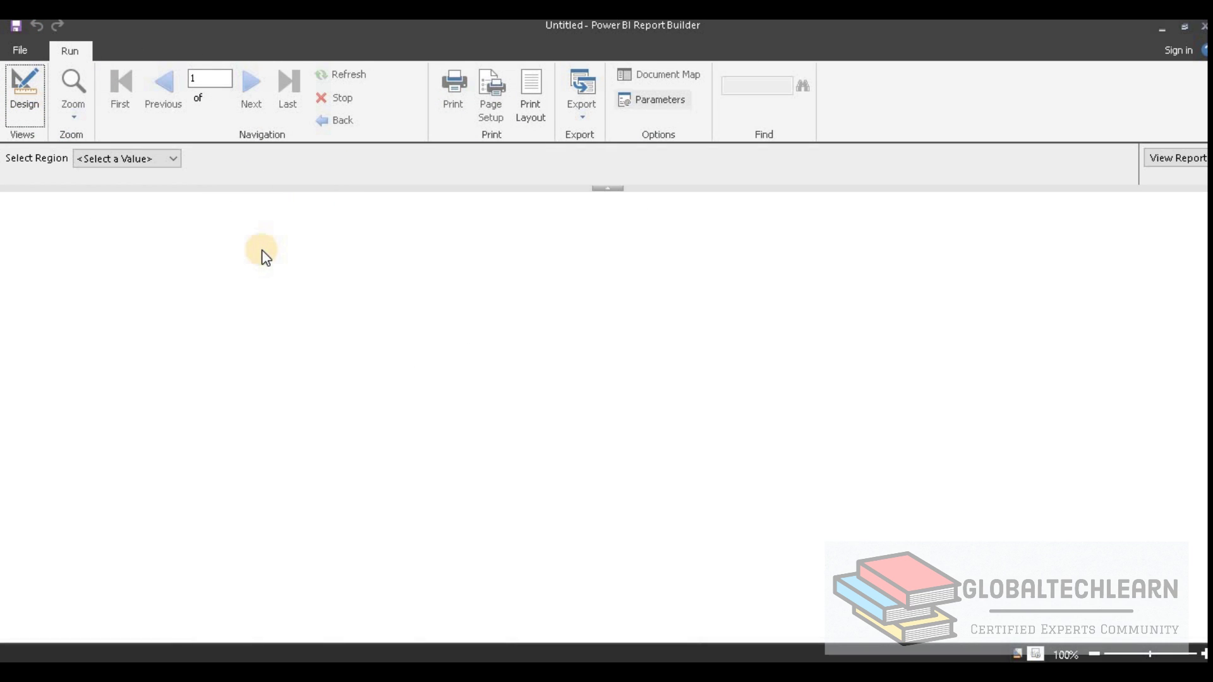
left_click(172, 159)
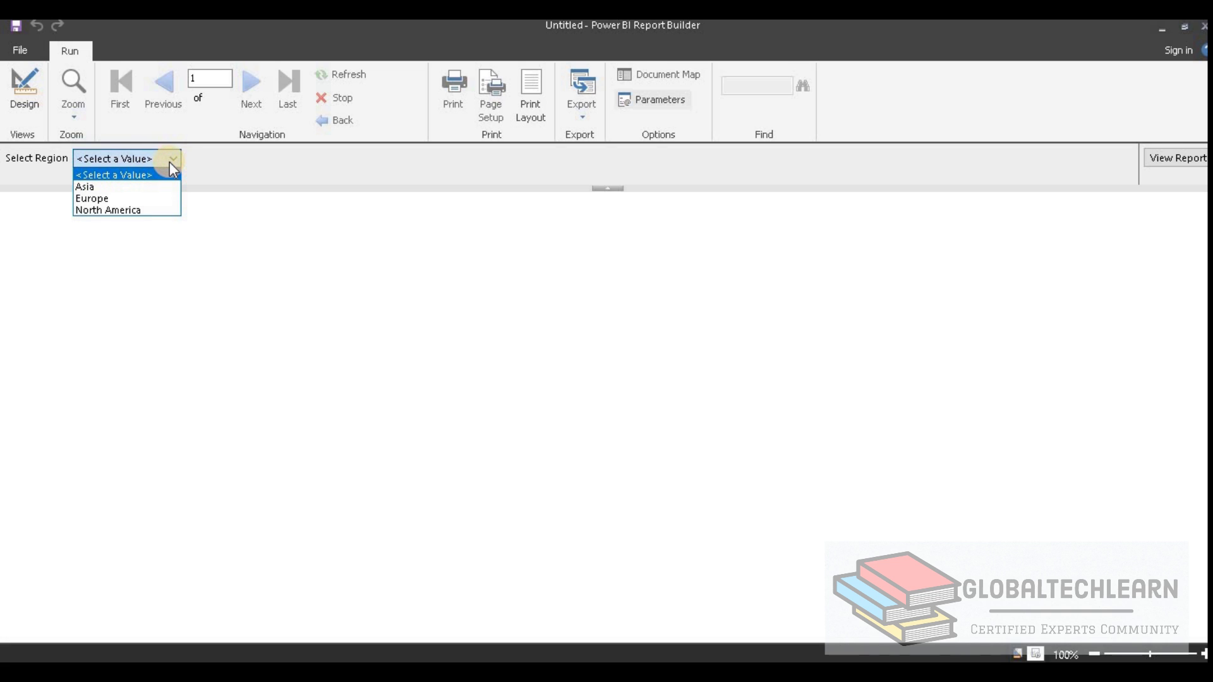
left_click(120, 199)
left_click(1171, 162)
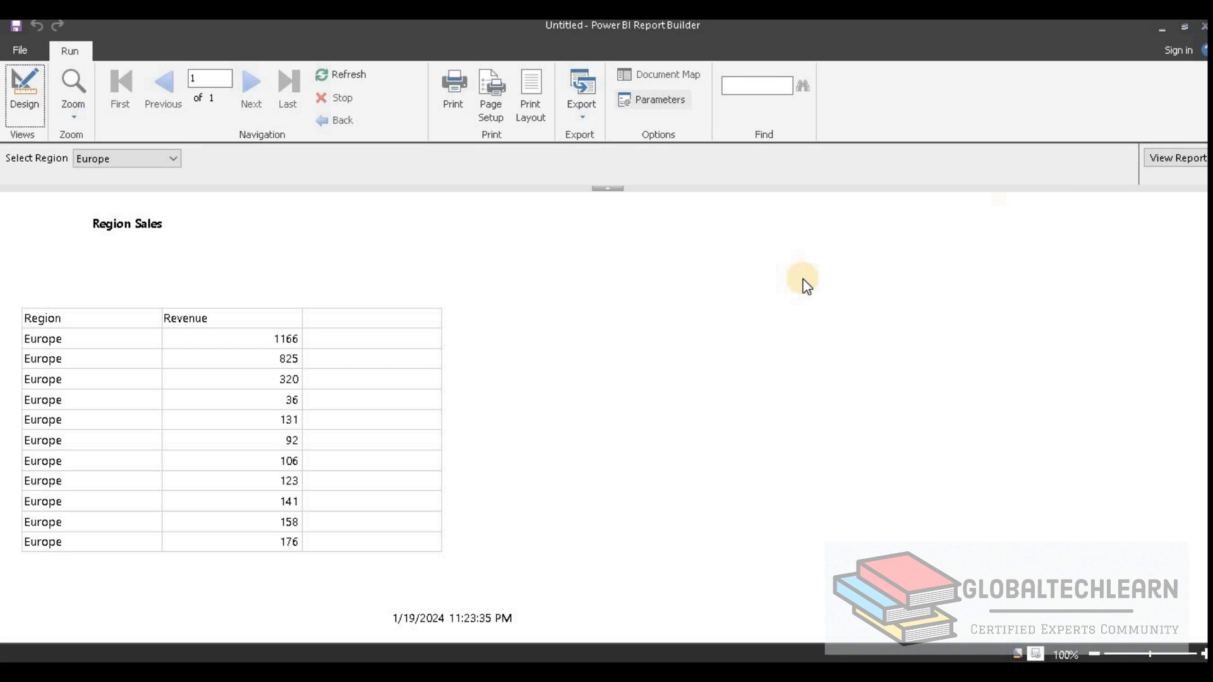